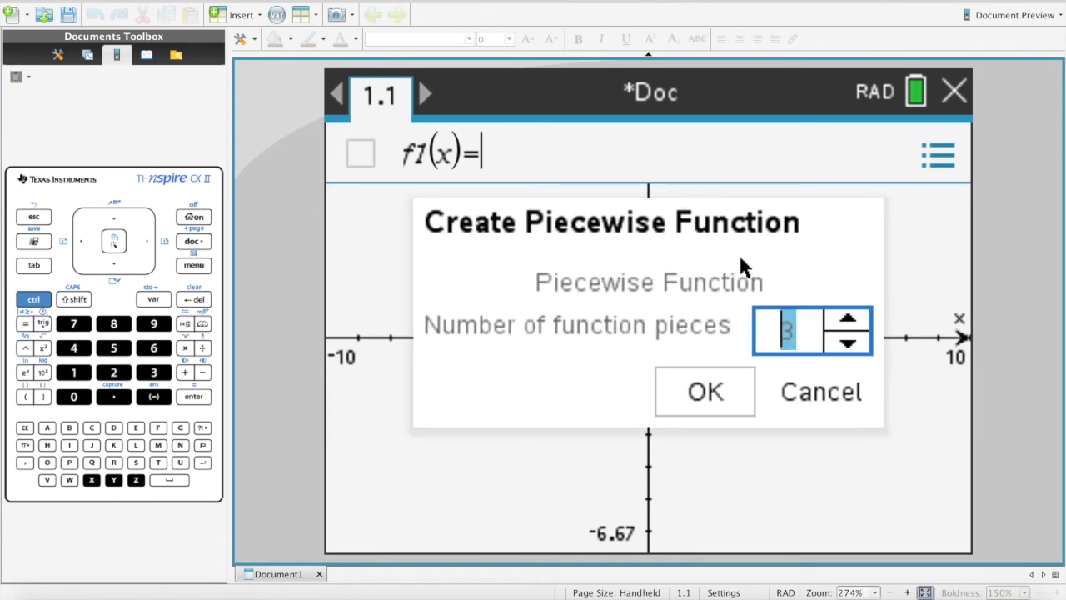
Insert a three-piece piecewise template for f1(x) and enter 0.8sin(x) as the first expression
click(705, 398)
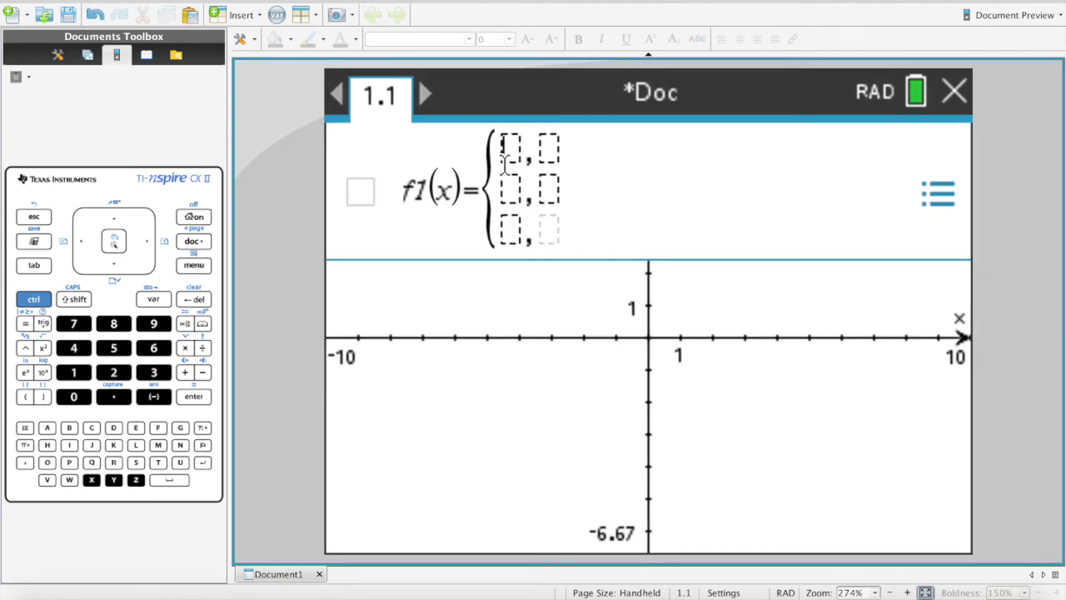
text(0.8)
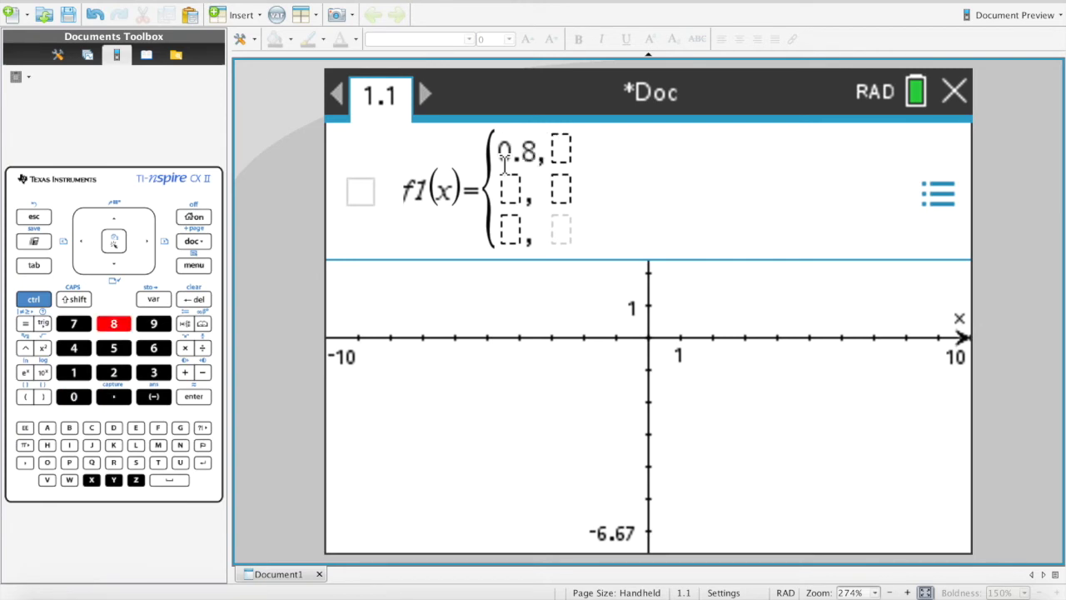
text(sinx)
key(BackSpace)
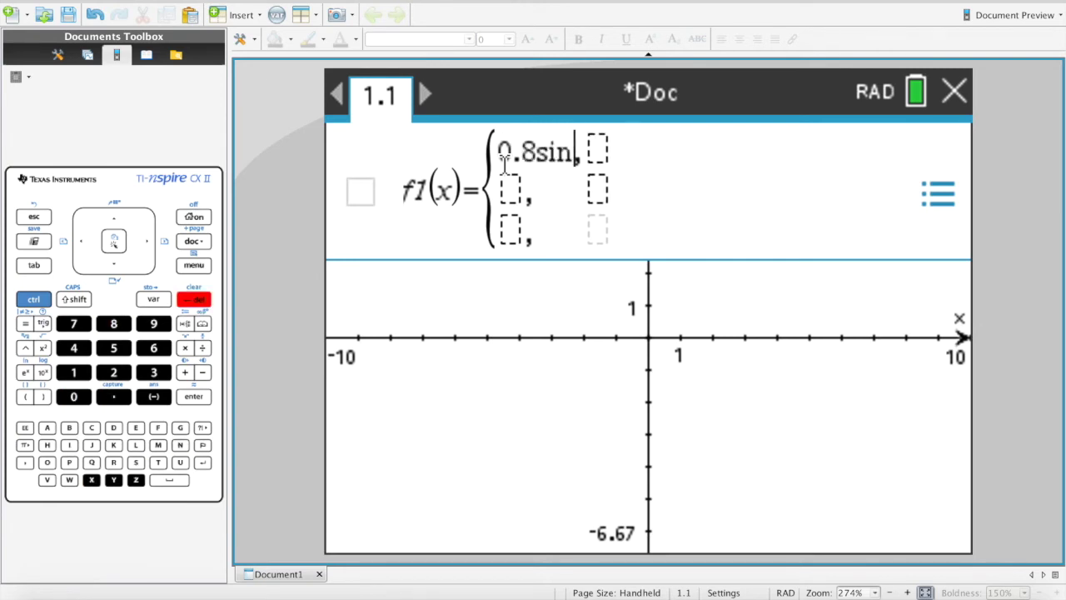
text((x)
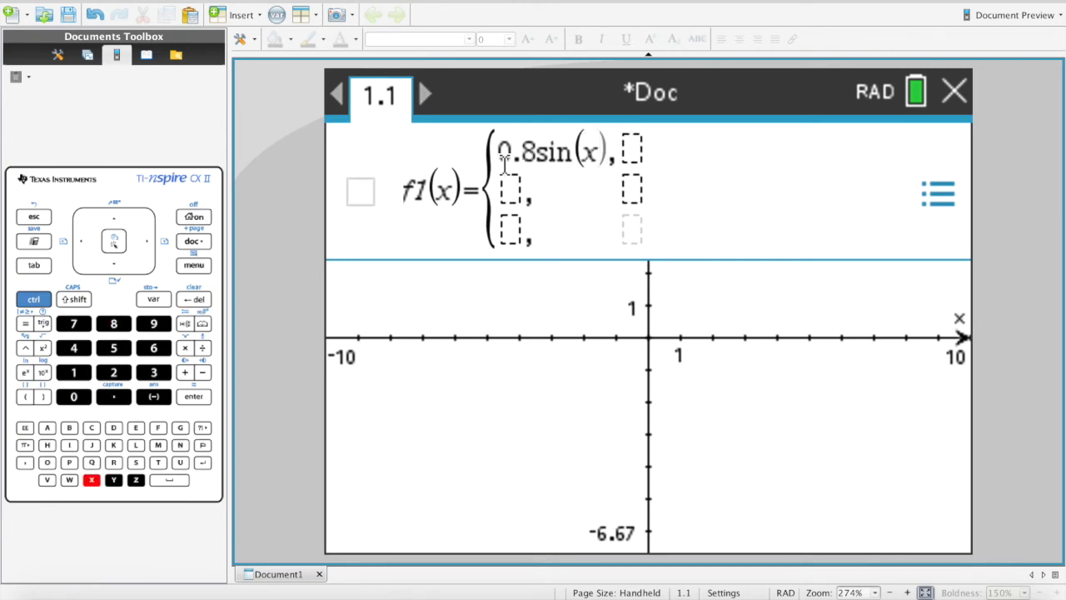
Begin the domain condition of the 0.8sin(x) piece with 0≤x
key(Right)
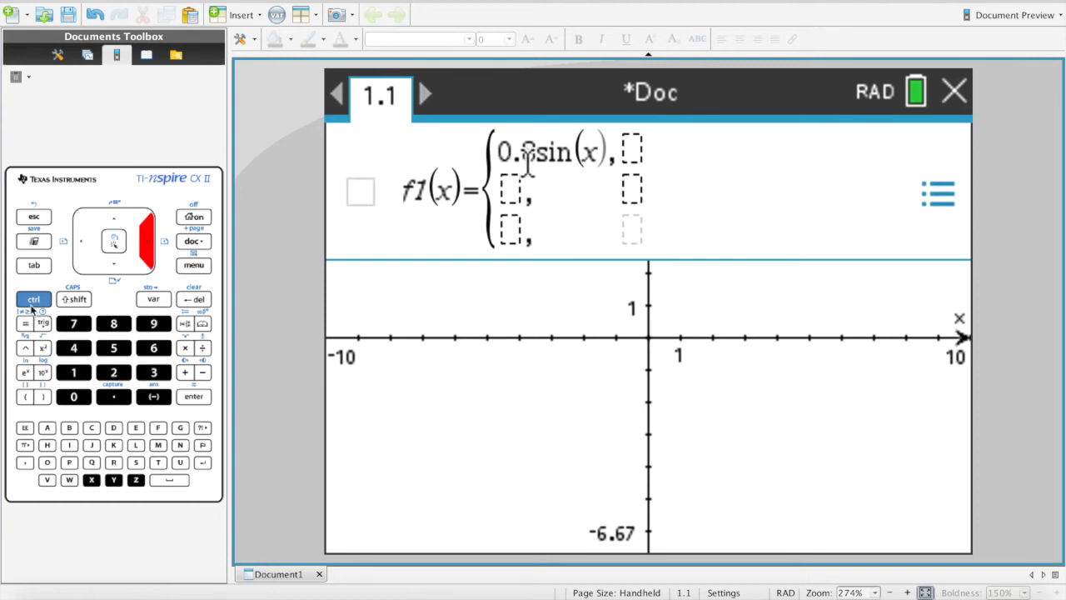
text(-)
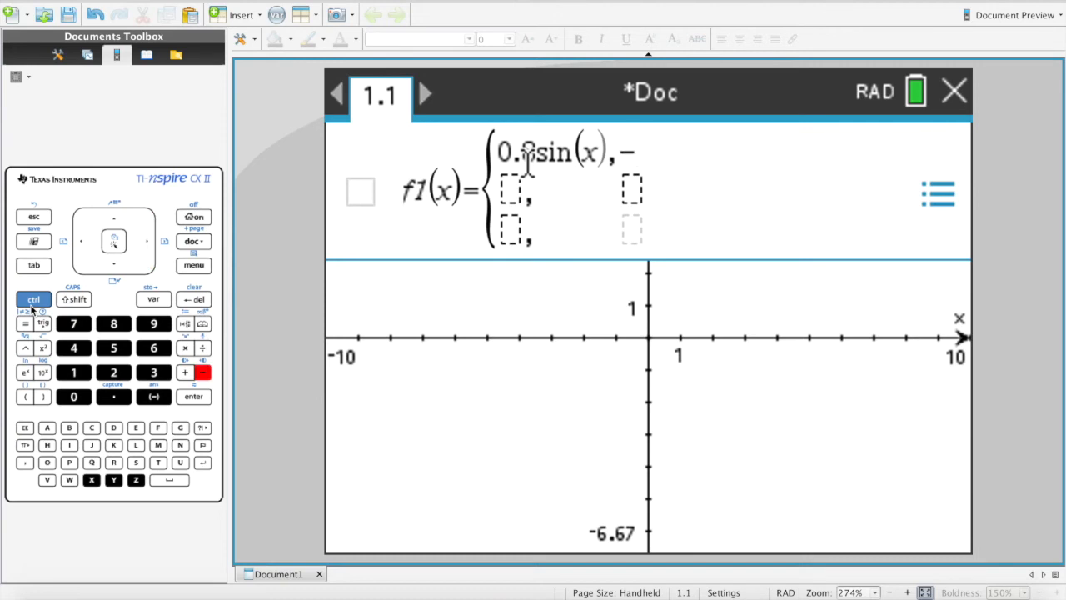
key(BackSpace)
text(0)
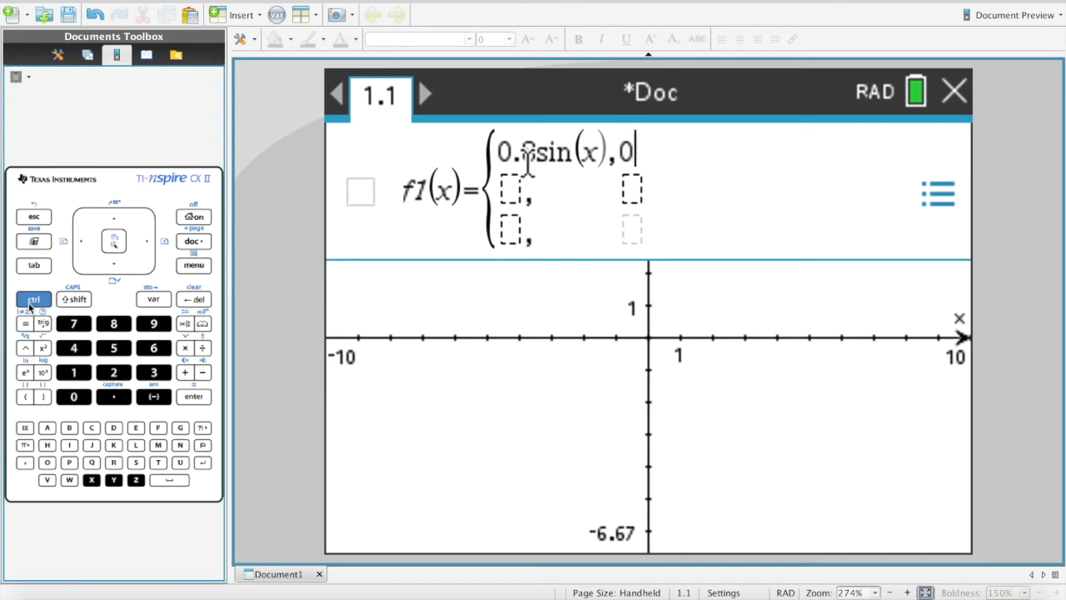
click(30, 306)
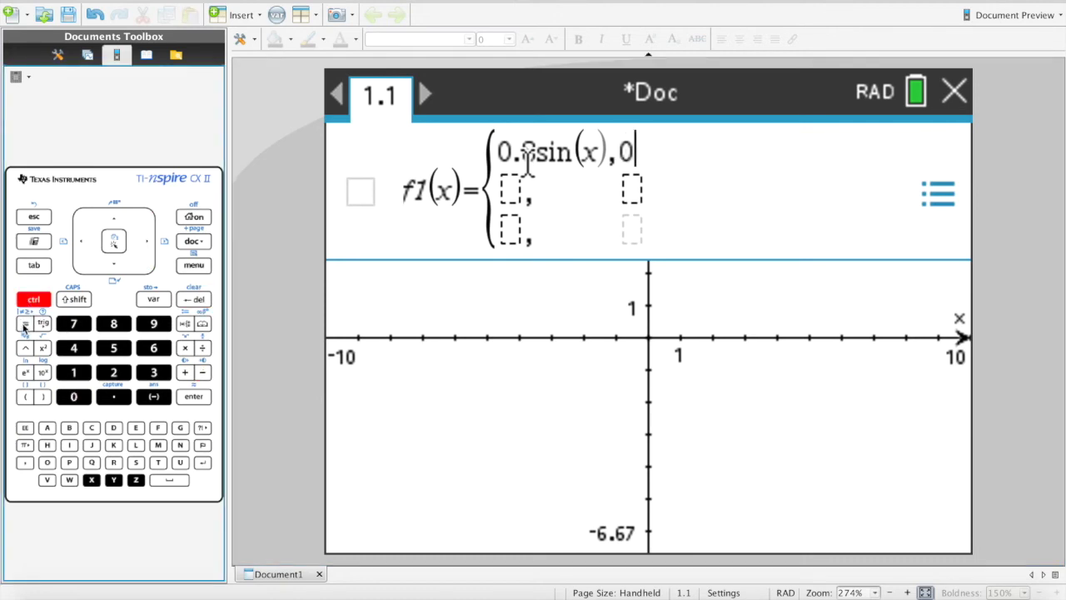
click(25, 324)
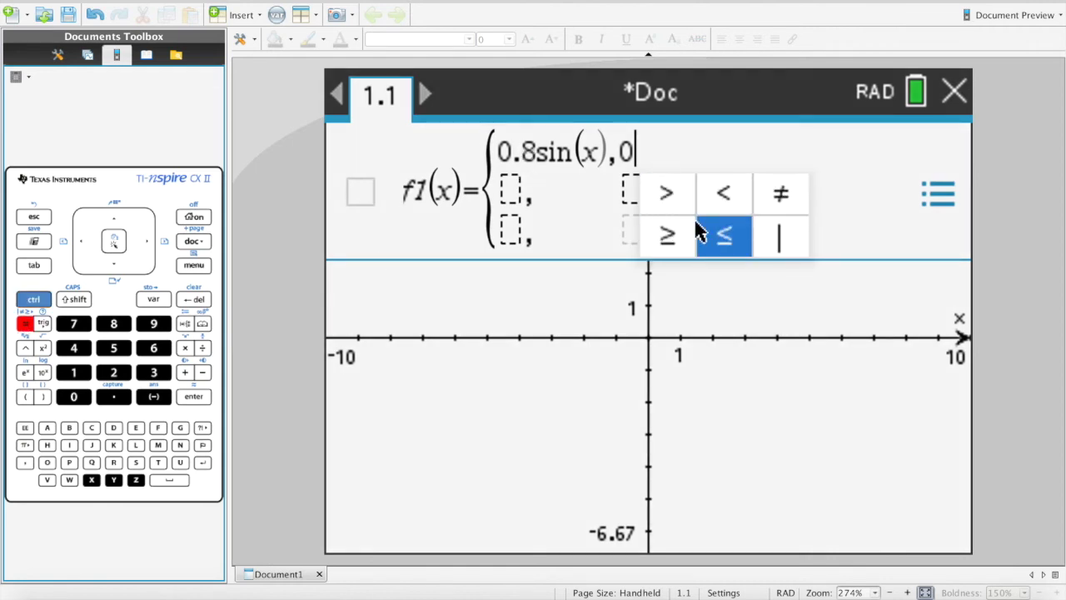
click(721, 238)
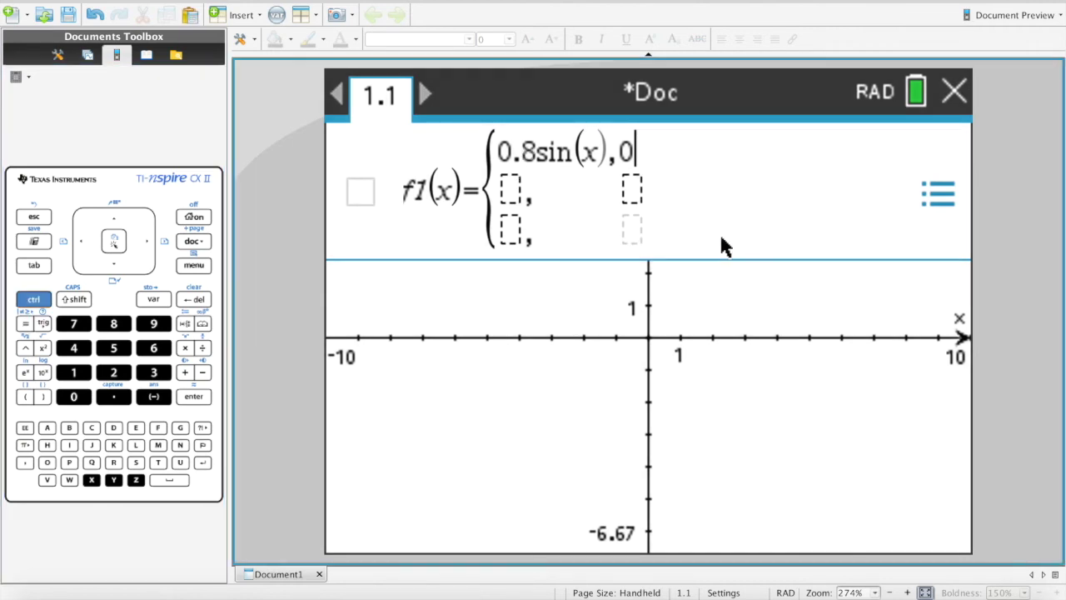
text(x)
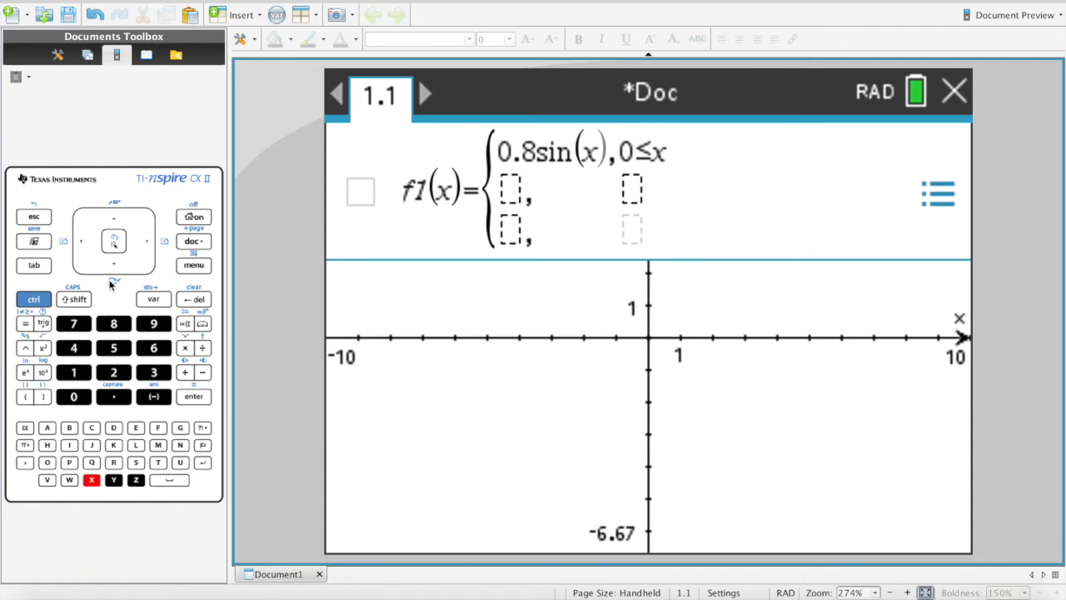
Complete the first piece's condition with <π/2, entering π/2 as a stacked fraction
click(37, 303)
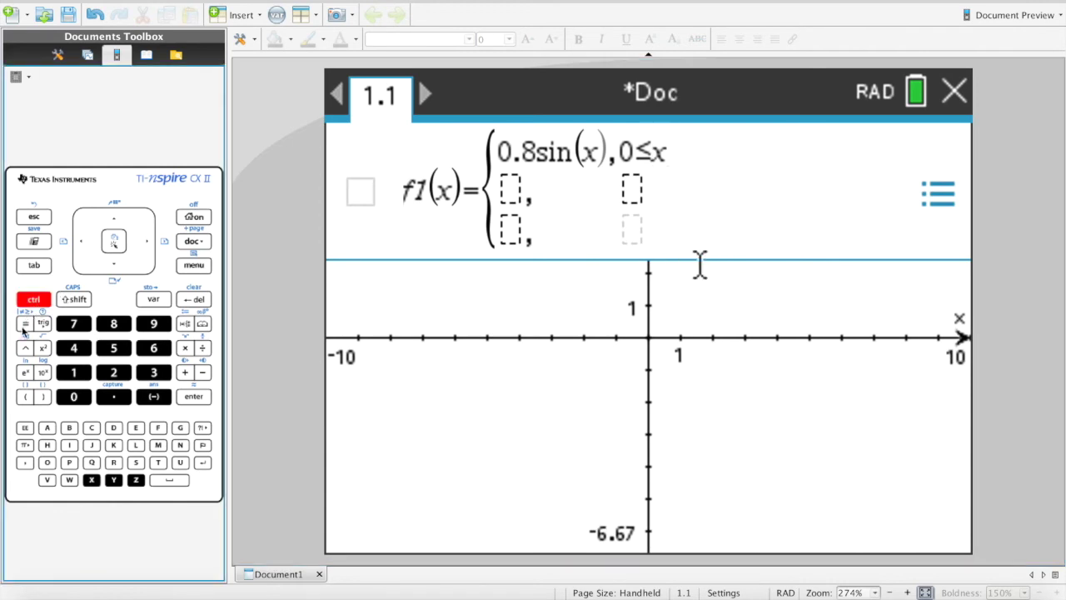
click(24, 326)
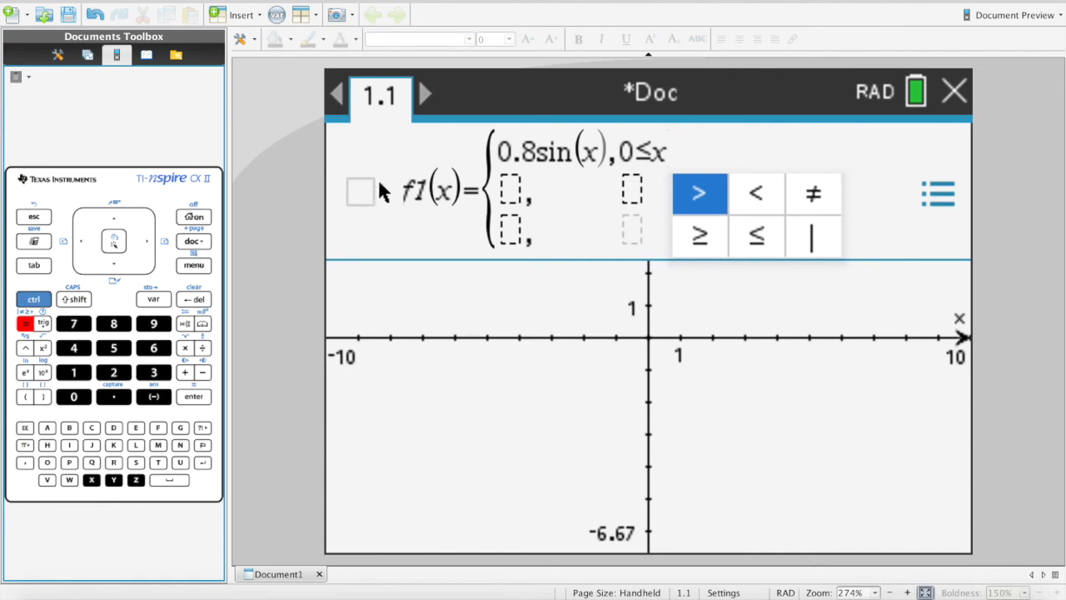
click(760, 200)
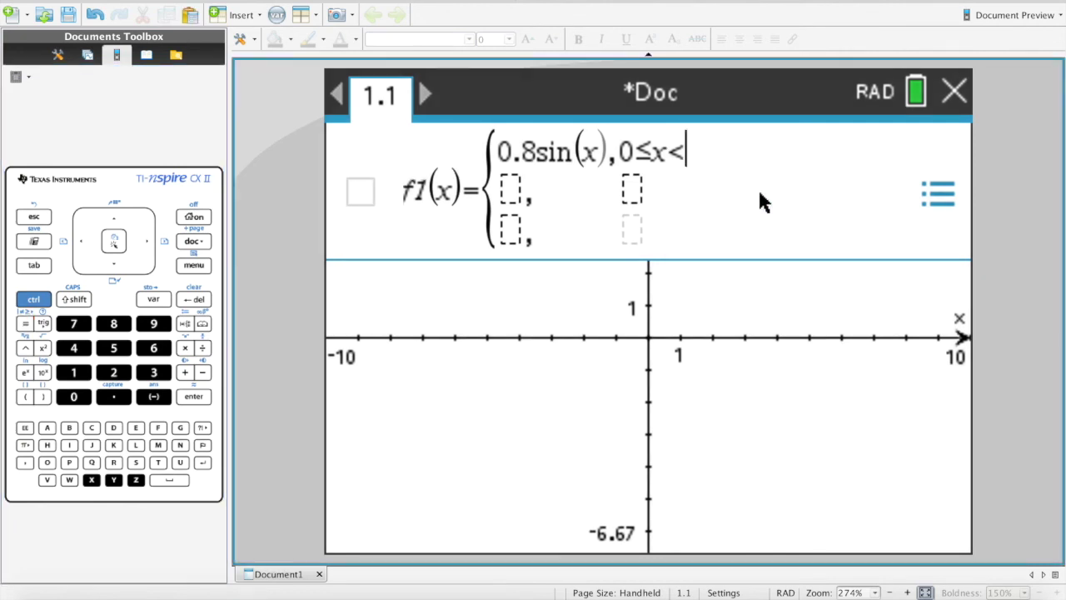
click(185, 325)
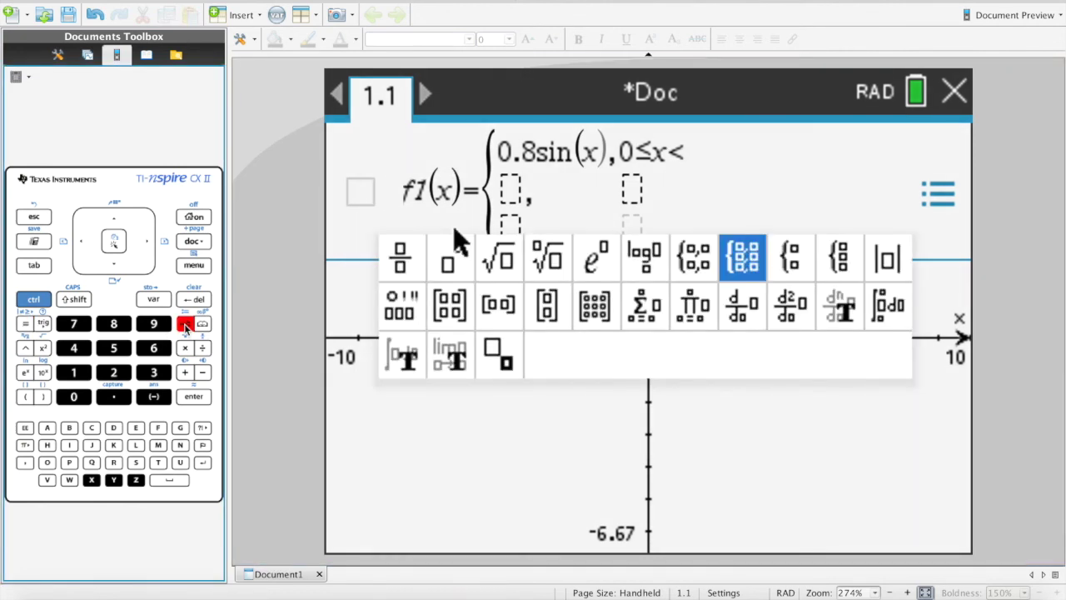
click(401, 258)
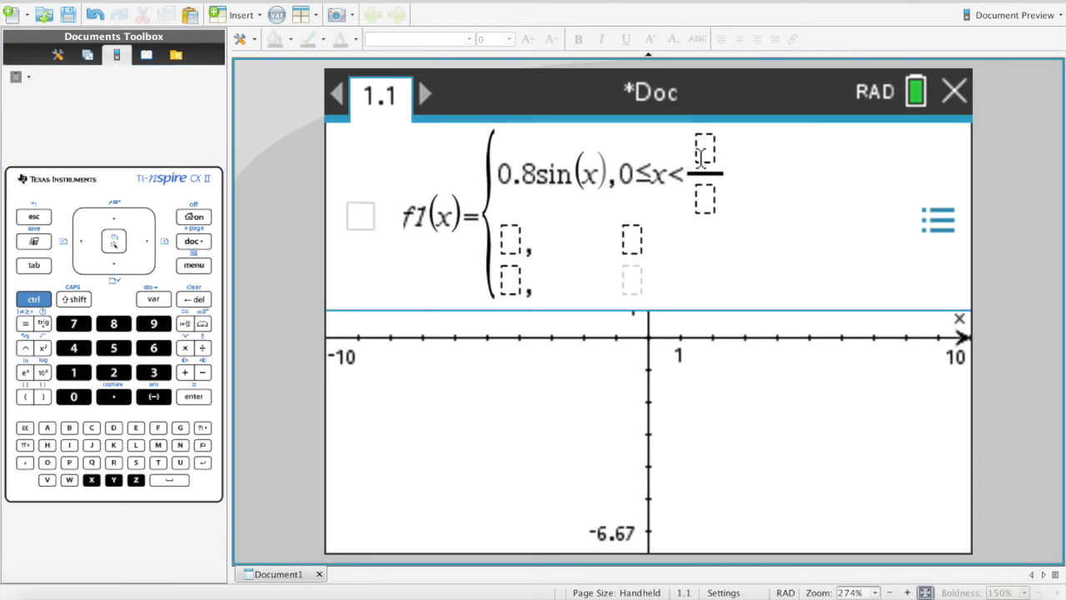
click(25, 446)
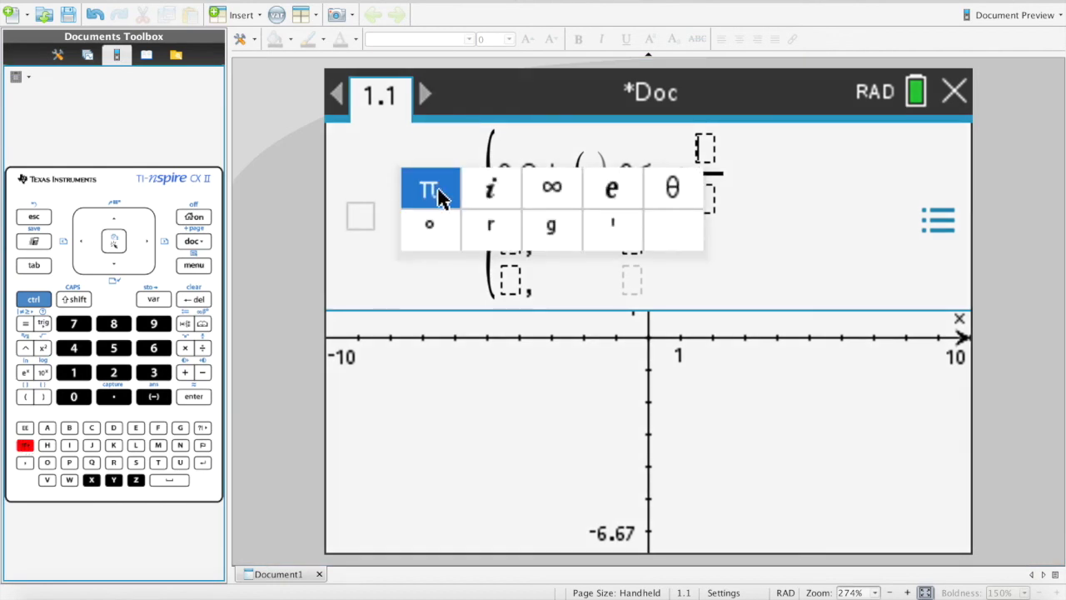
click(440, 197)
click(705, 204)
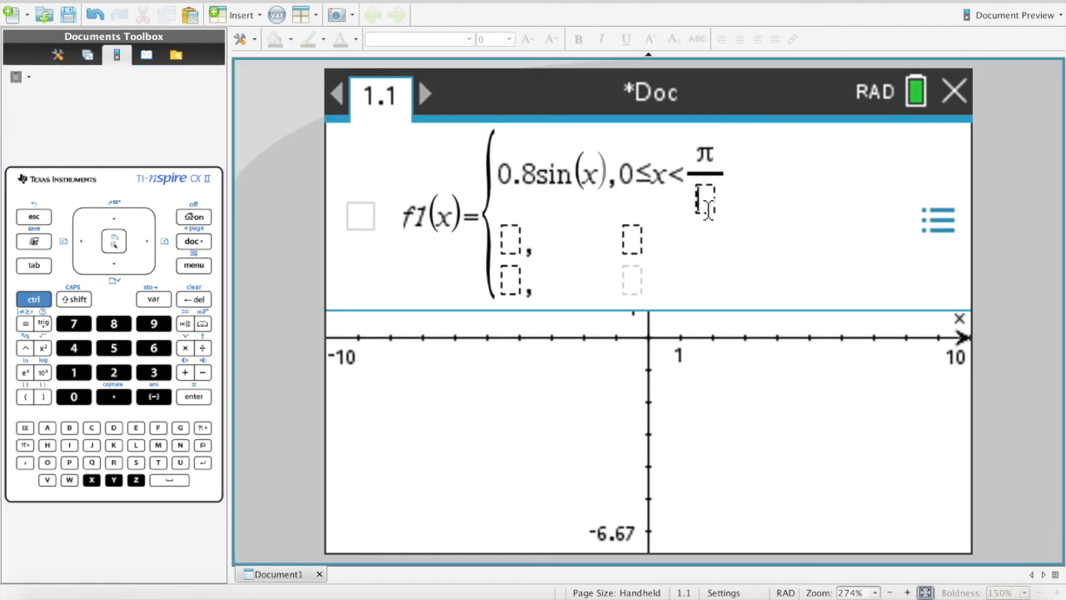
text(2)
Enter 0.8cos(4x) as the expression of the second piece of f1(x)
click(512, 240)
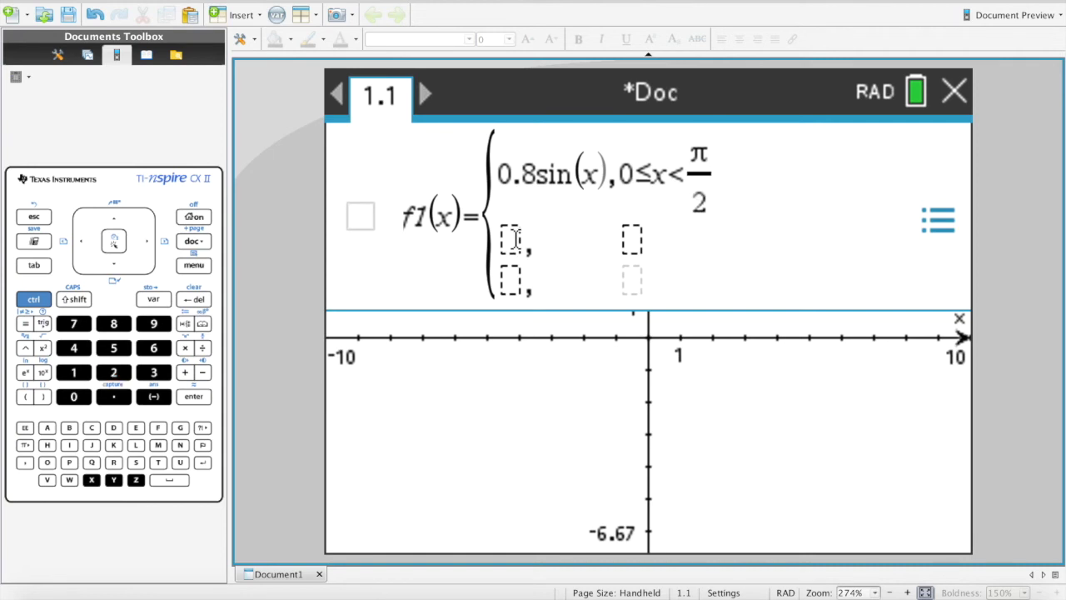
text(0.8)
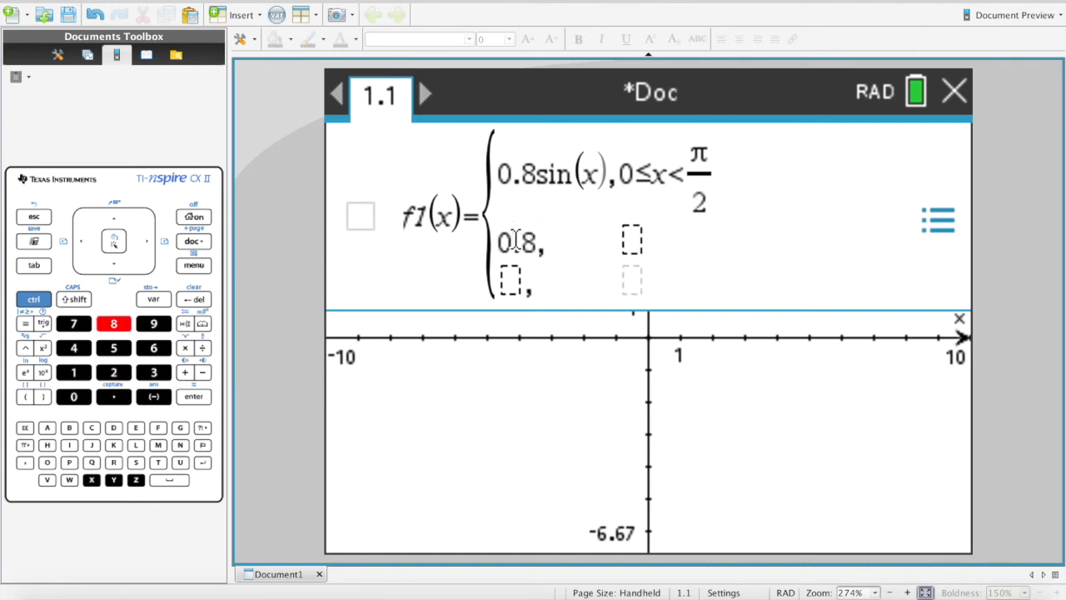
text(cos)
key(BackSpace)
text((4x)
key(Right)
Enter the stacked fraction π/2 as the lower bound in the second piece's condition
key(Right)
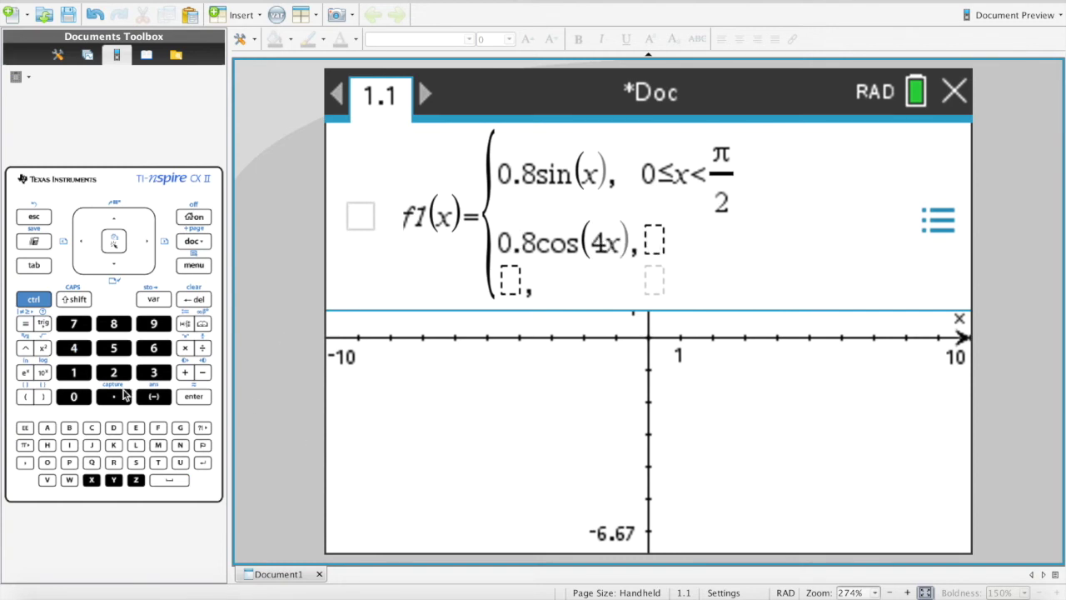
click(184, 324)
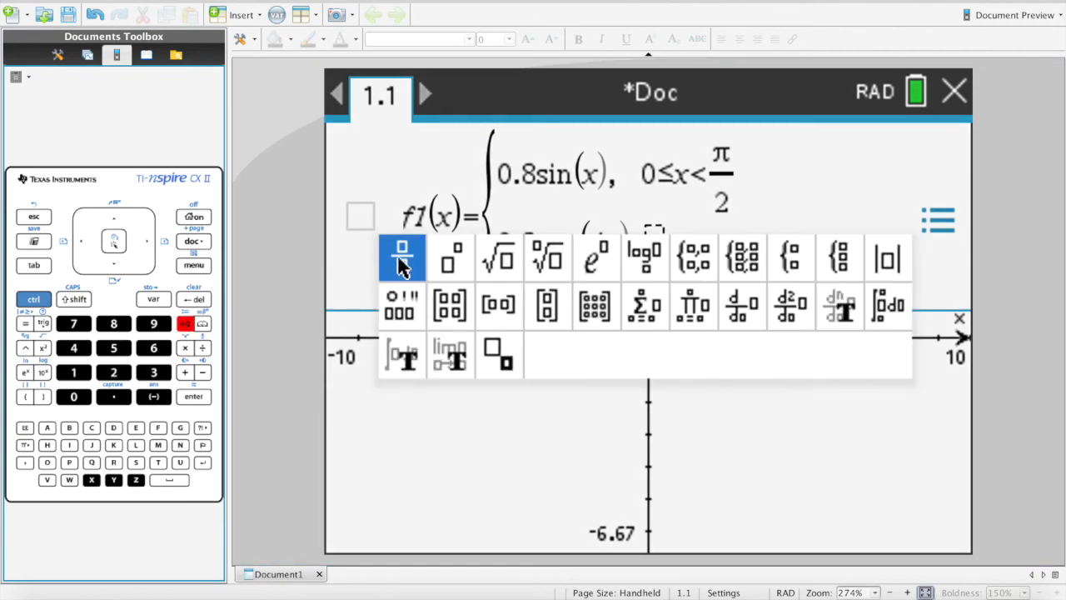
click(401, 258)
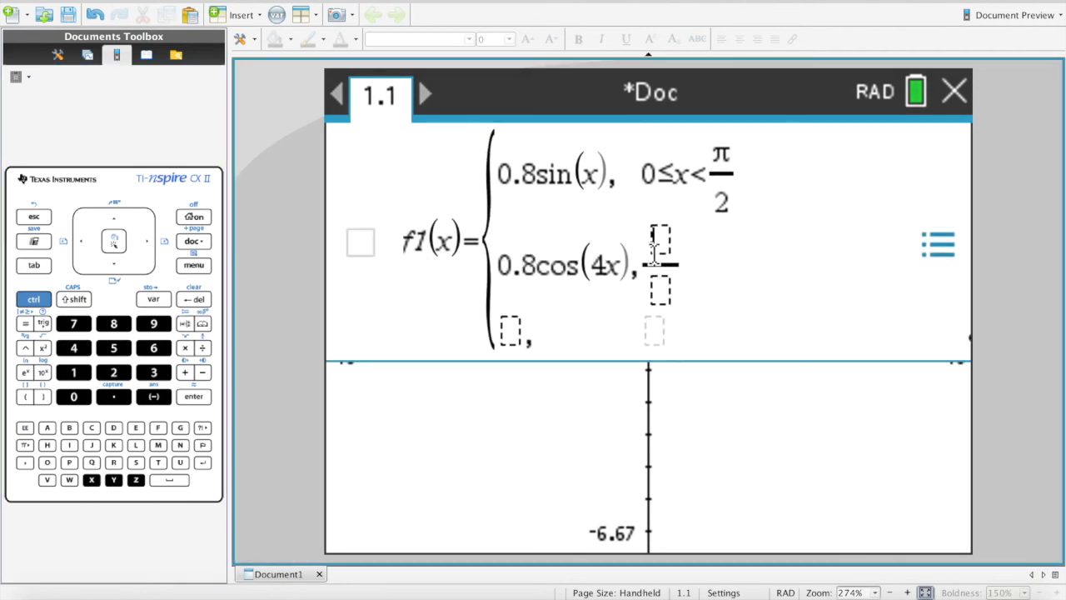
click(25, 445)
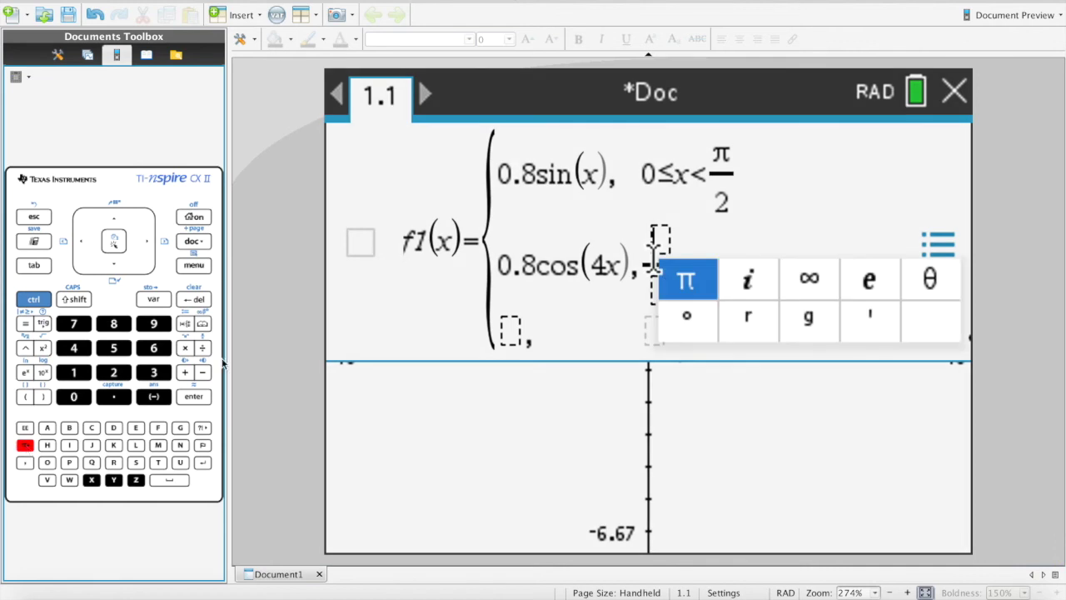
click(689, 281)
click(666, 294)
text(2)
Extend the second piece's condition after the π/2 fraction with ≤x≤
click(686, 275)
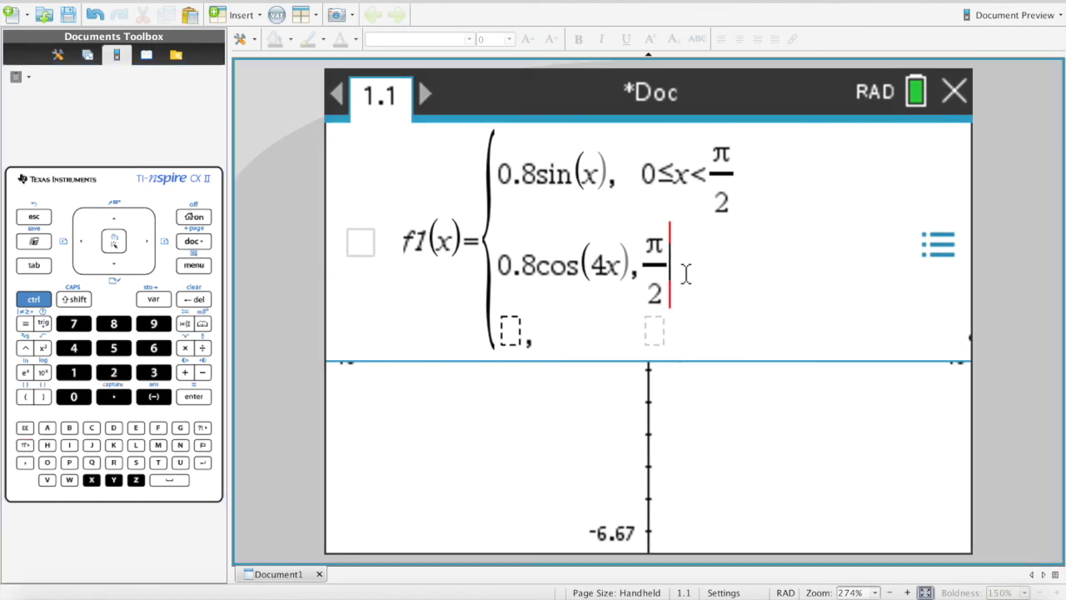
click(25, 301)
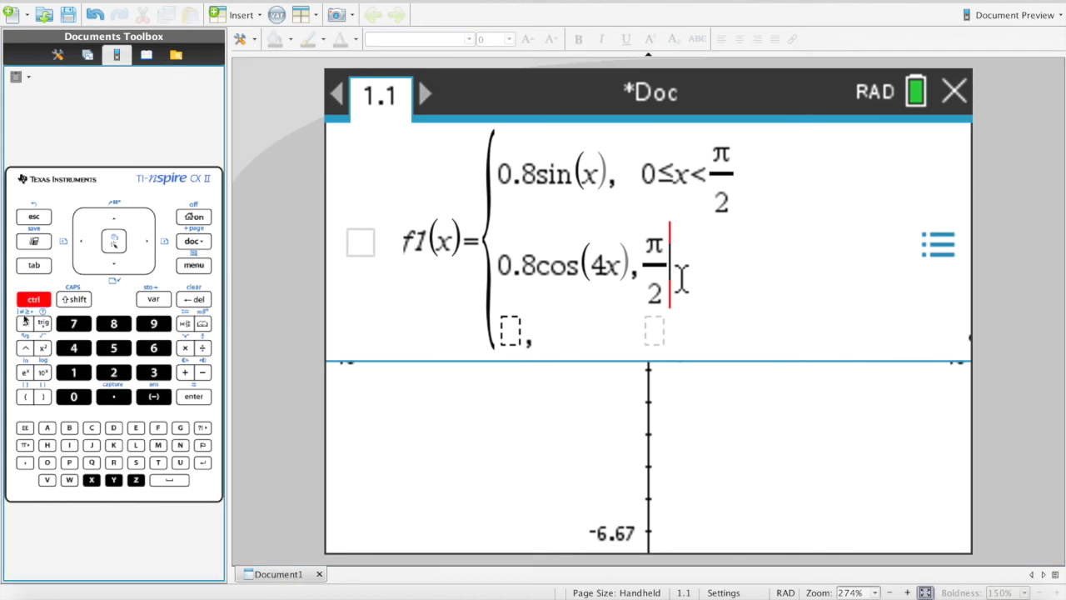
click(25, 327)
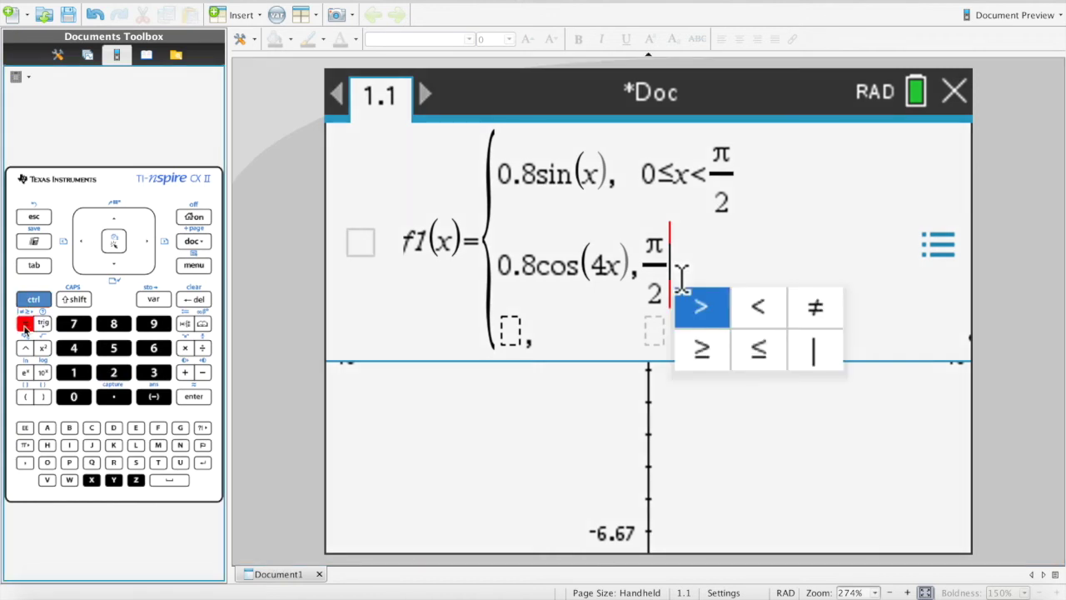
click(754, 348)
text(x)
click(33, 302)
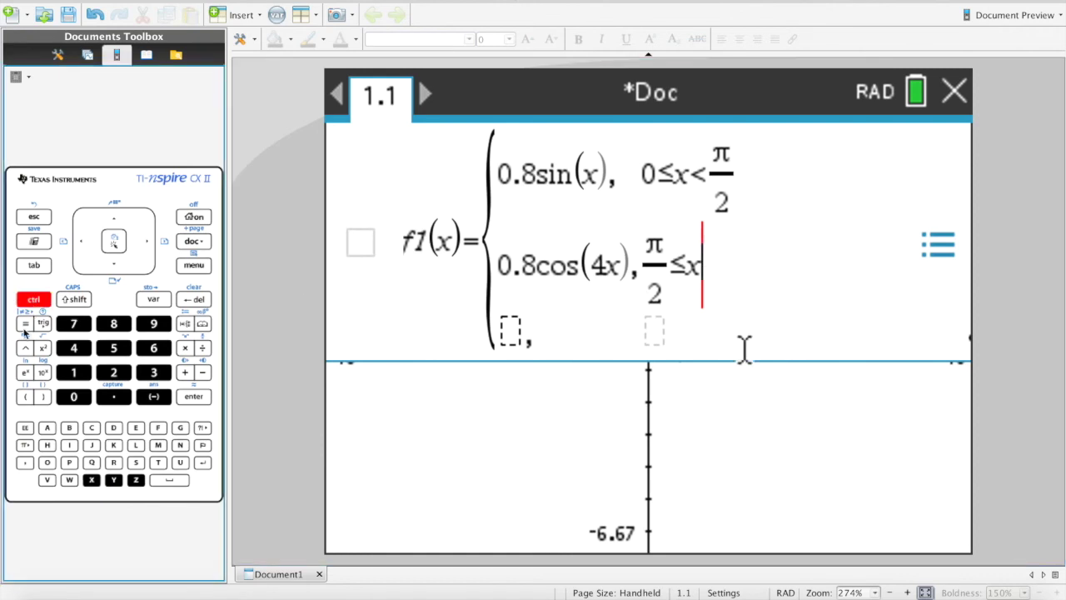
click(25, 327)
click(790, 358)
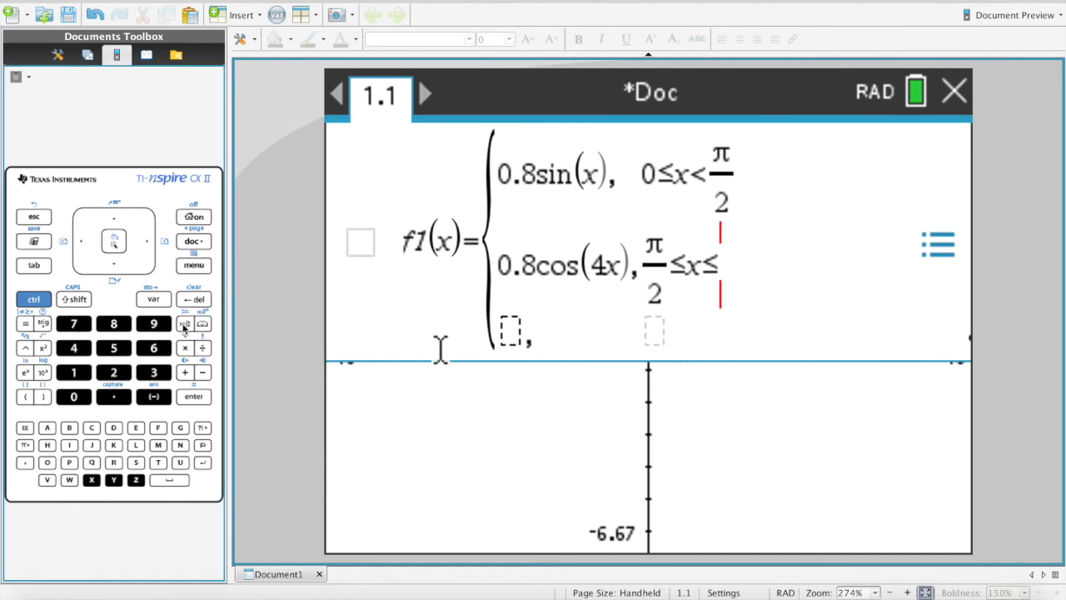
Enter the stacked fraction 5π/8 as the upper bound of the second piece's condition
click(185, 324)
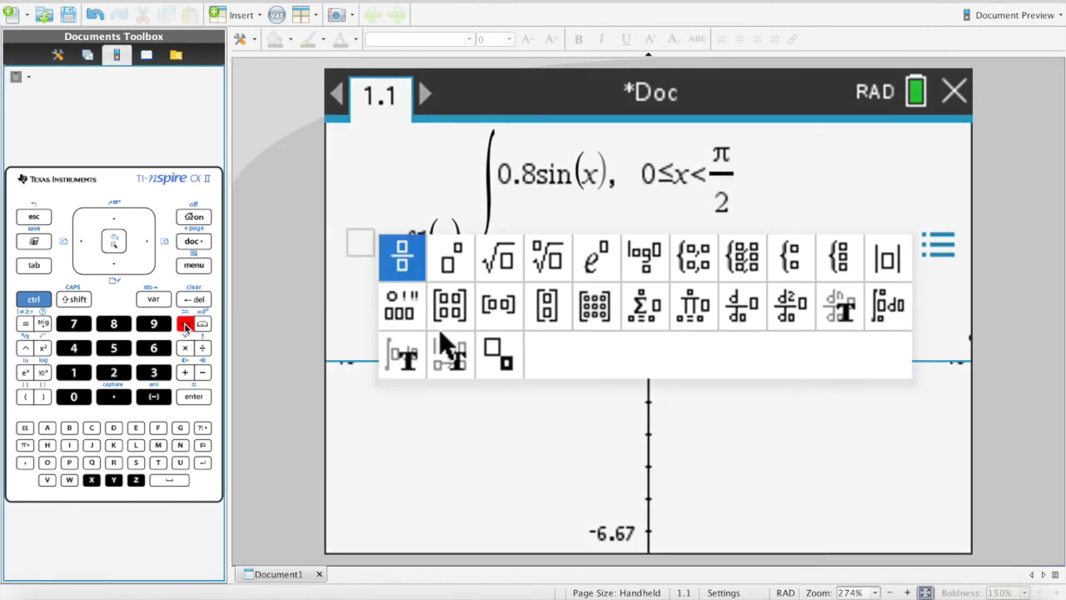
click(402, 259)
text(5/)
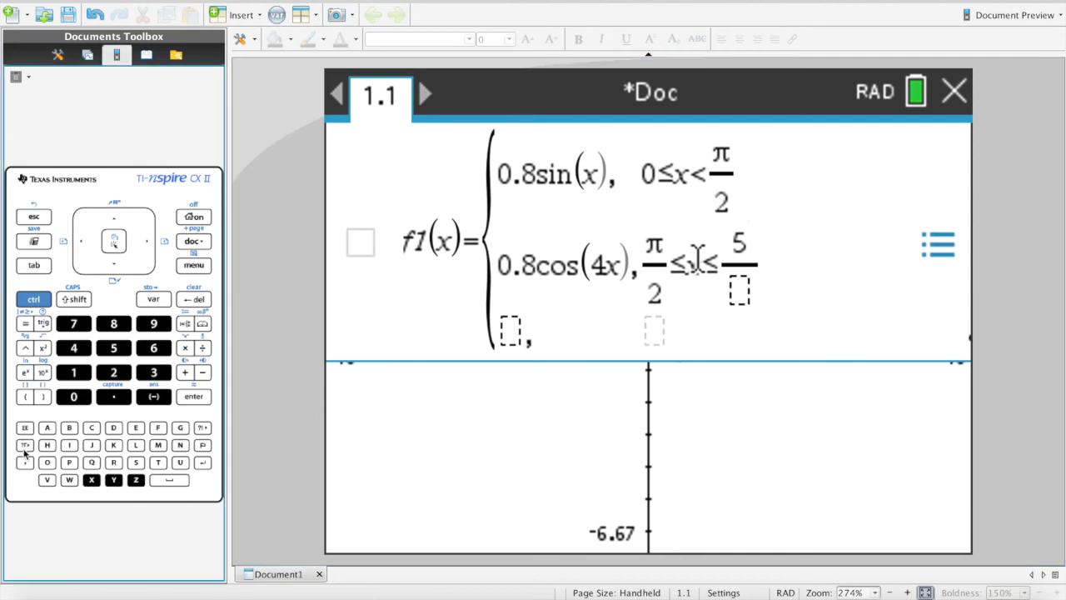
click(24, 448)
click(479, 284)
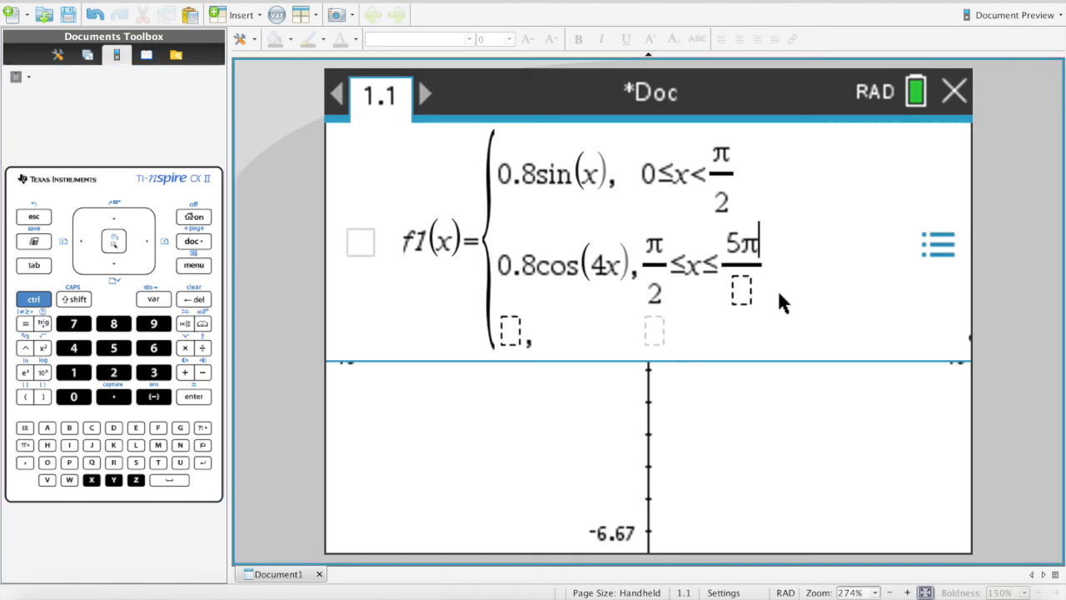
text(8)
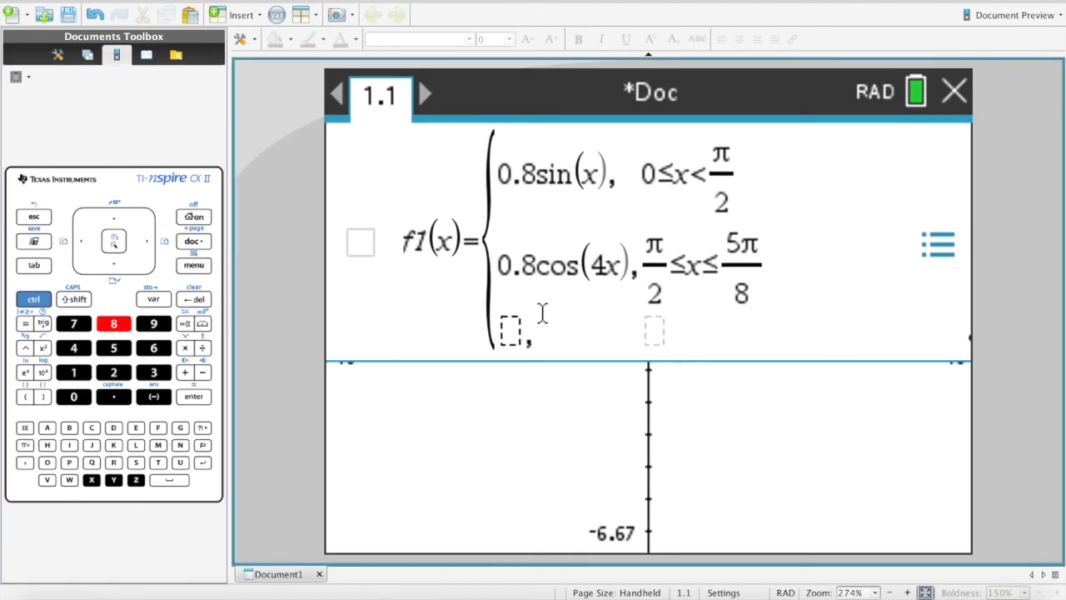
Enter 0 as the third piece's expression, leave its condition blank, and place the cursor after the whole piecewise expression
click(511, 329)
text(0)
key(Tab)
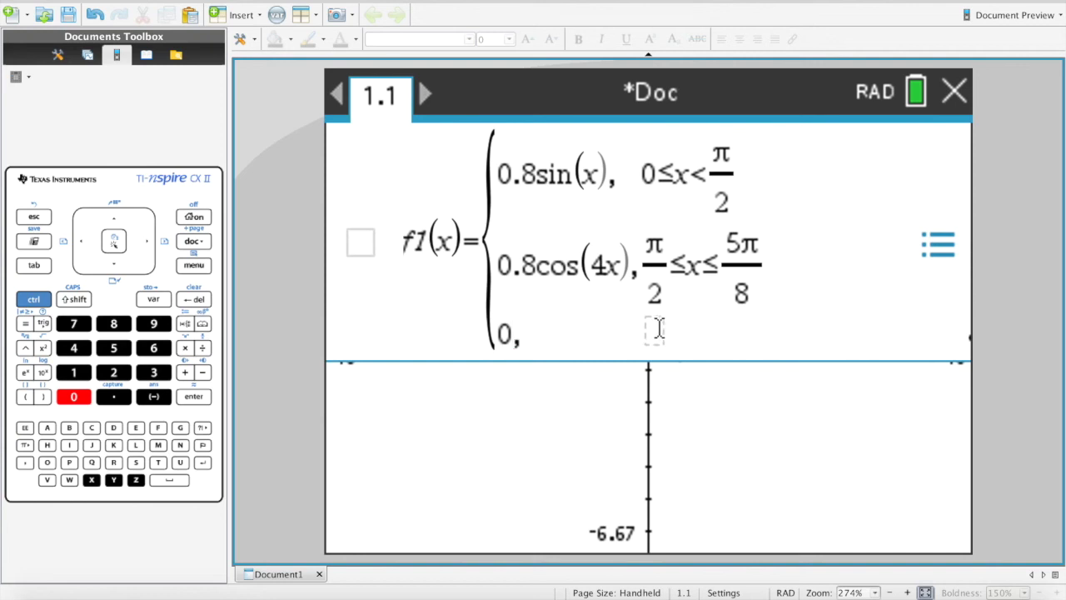
click(830, 272)
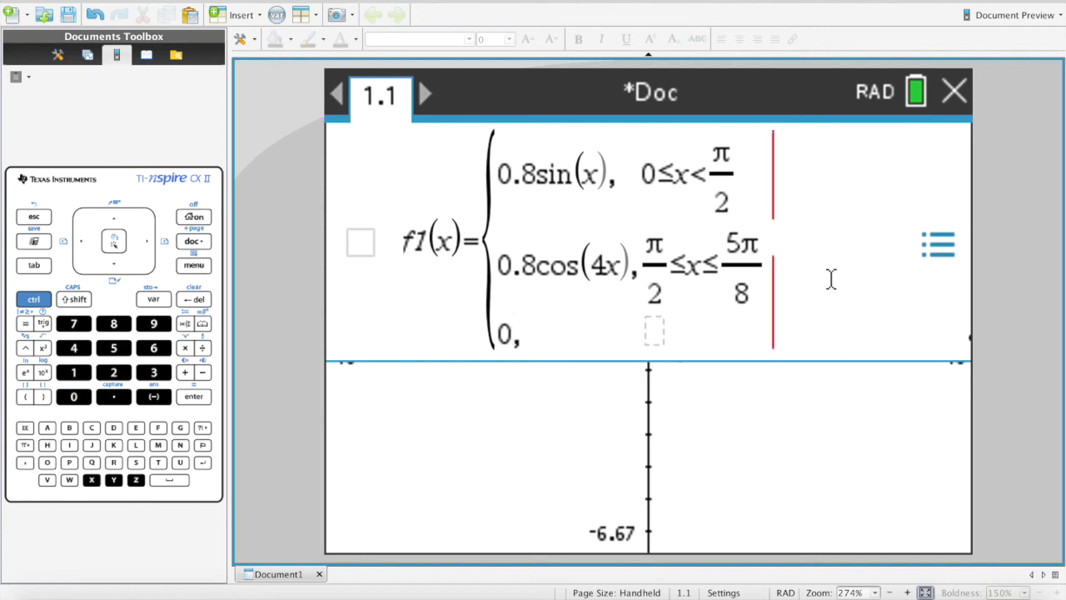
Graph the completed piecewise function f1(x) and add a Calculator page to the document
key(Return)
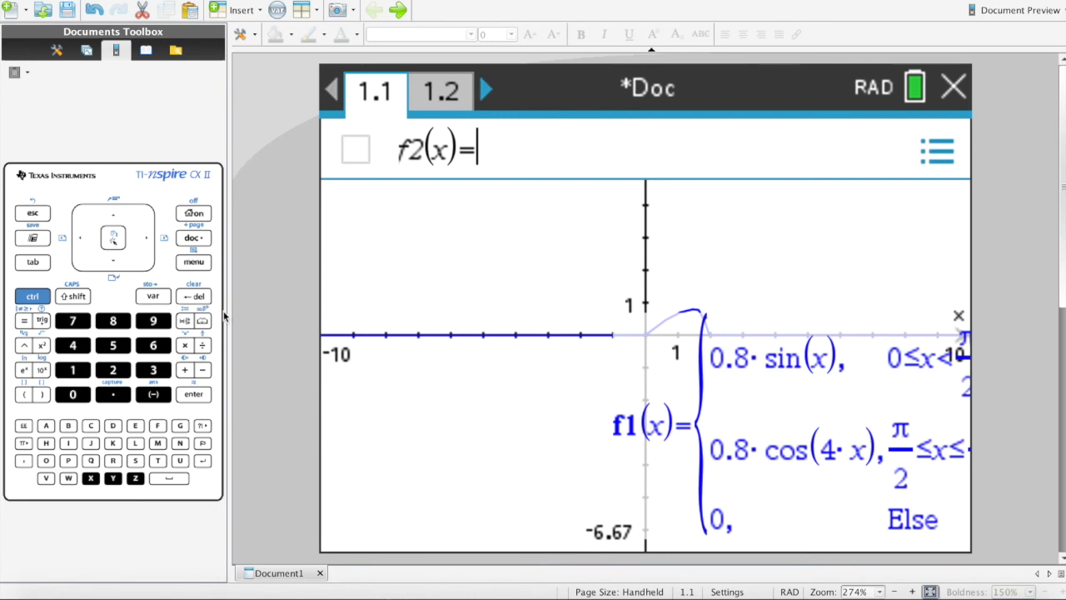
click(34, 298)
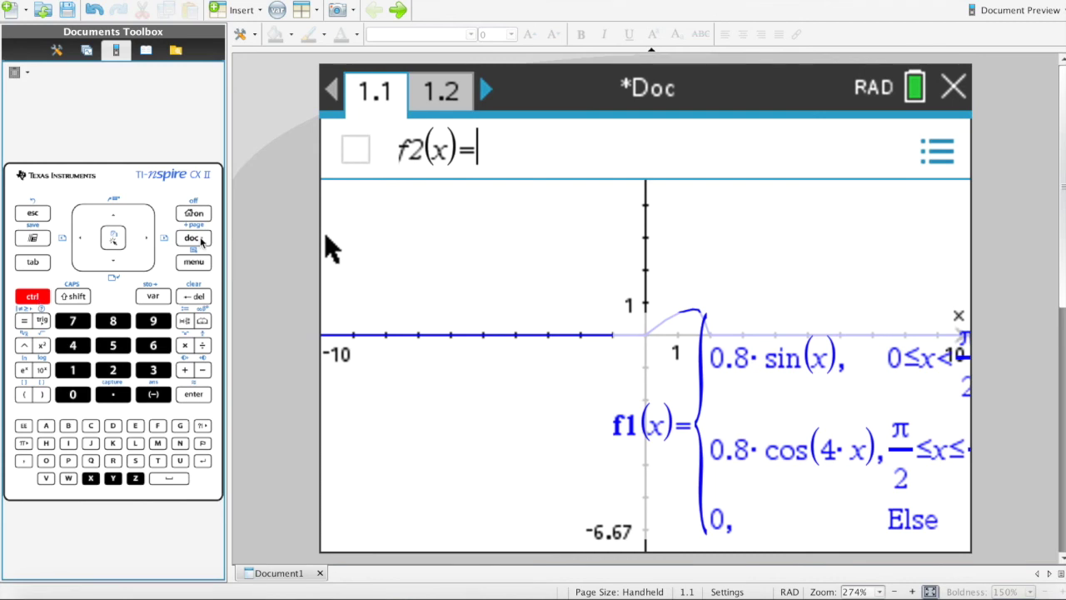
click(200, 239)
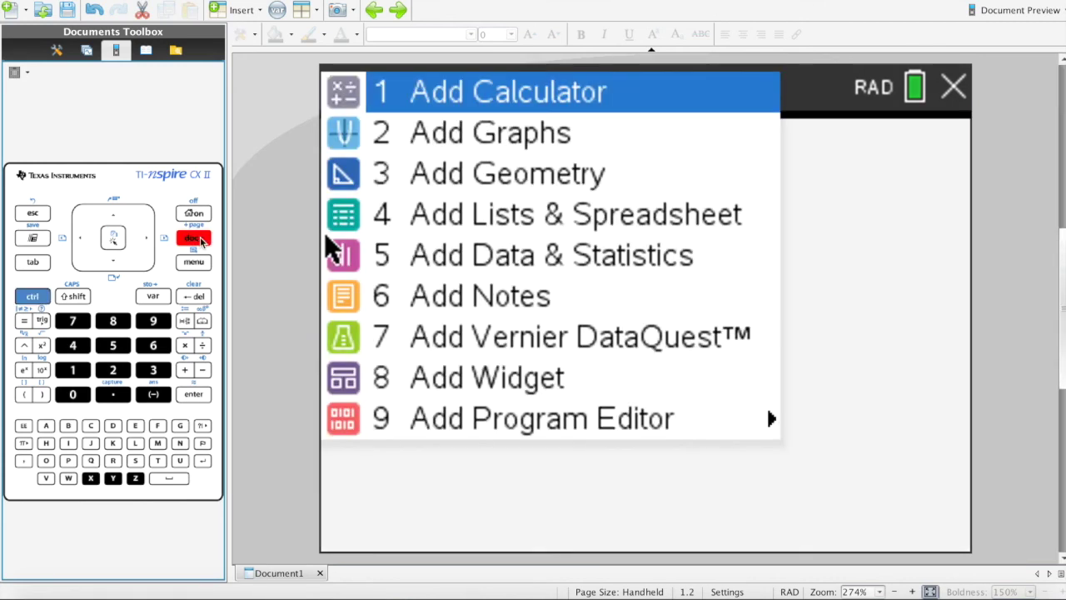
click(548, 100)
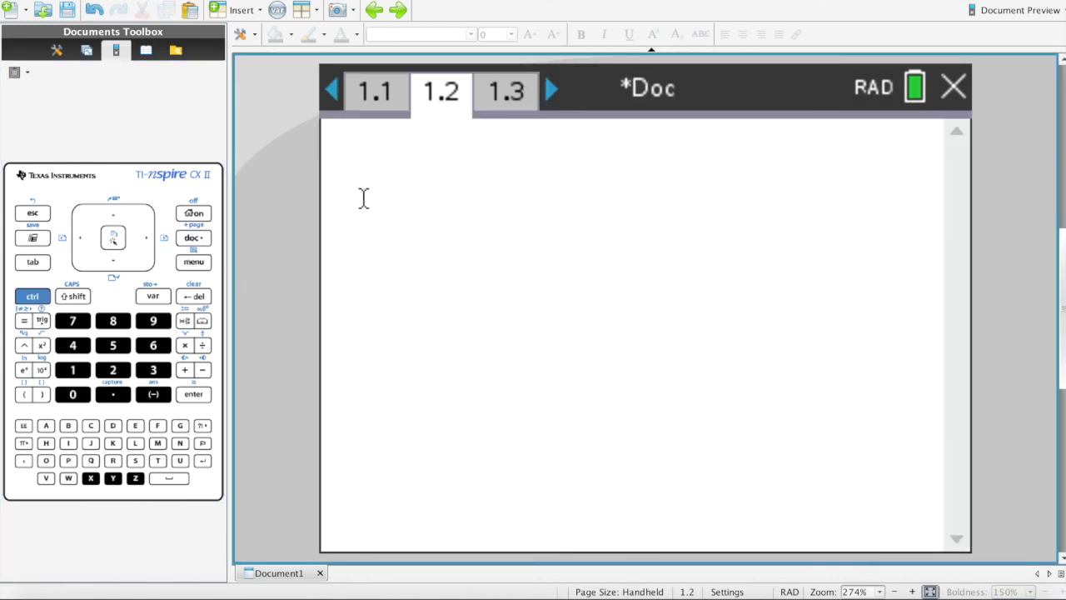
Insert a definite integral template on the Calculator page with x as the integration variable, and place the cursor in the integrand
click(185, 323)
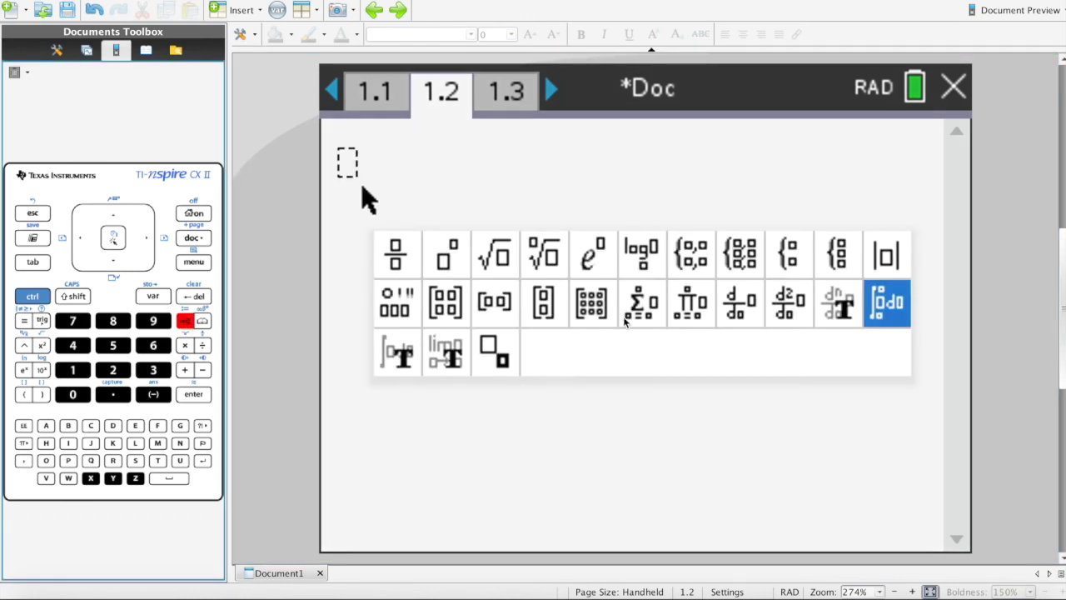
click(886, 305)
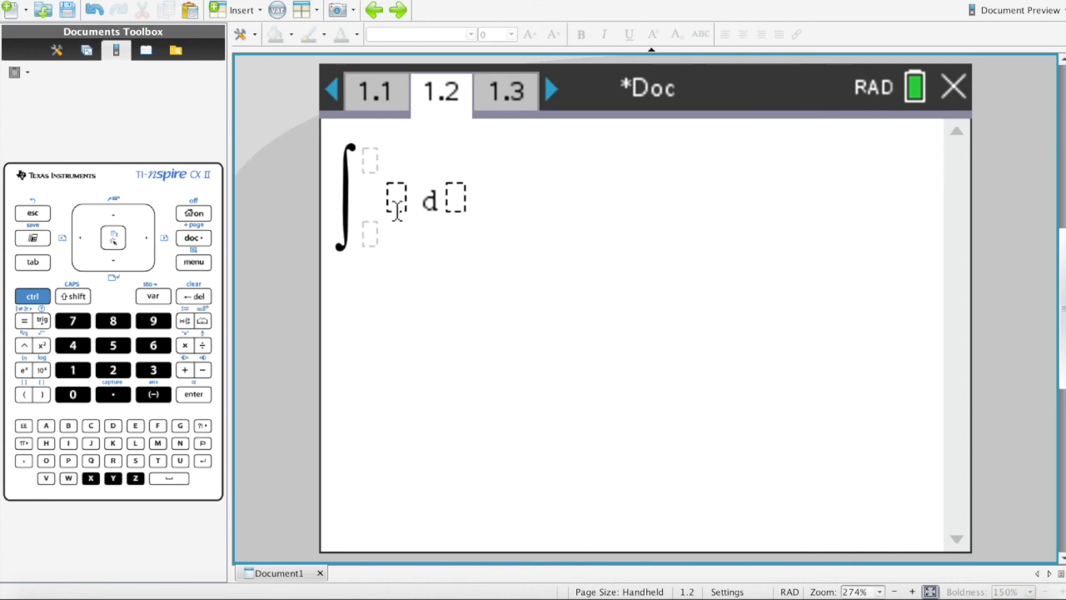
click(456, 200)
text(x)
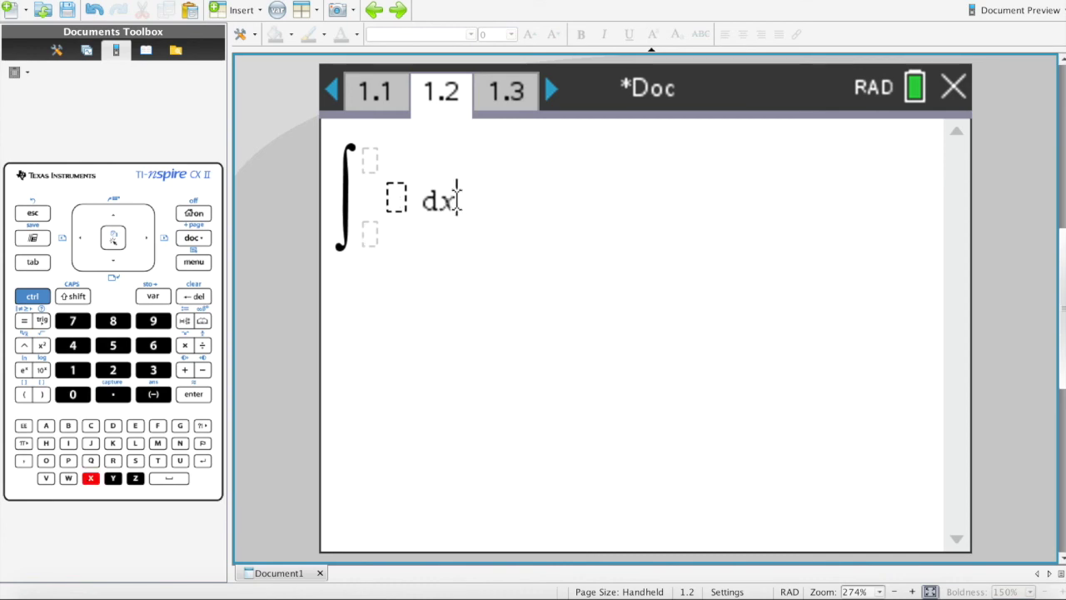
click(396, 196)
Copy the entire piecewise expression of f1(x) from the function entry on page 1.1
click(376, 96)
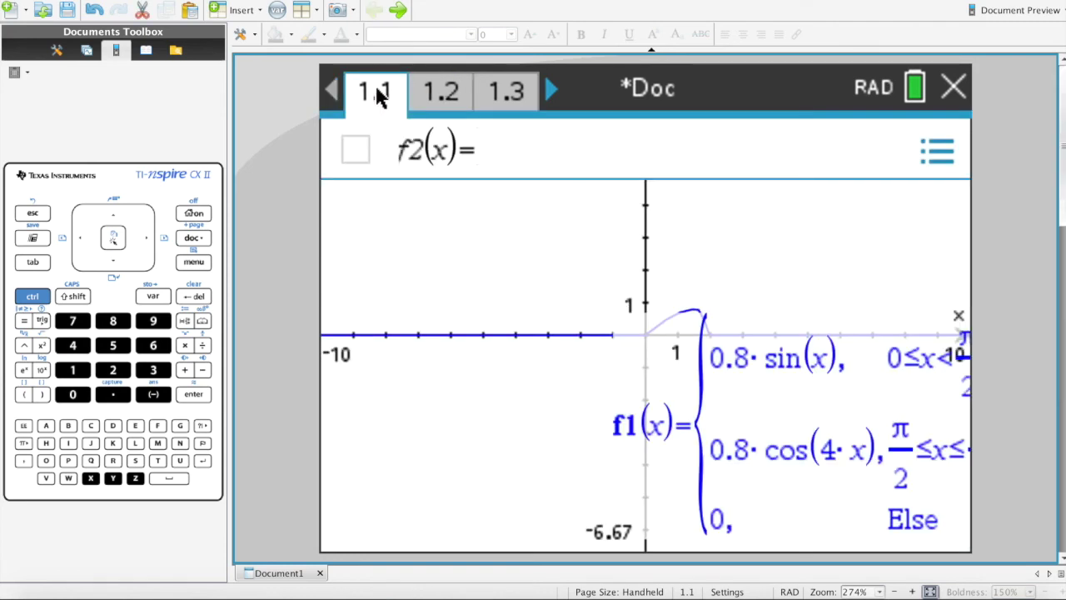
click(936, 153)
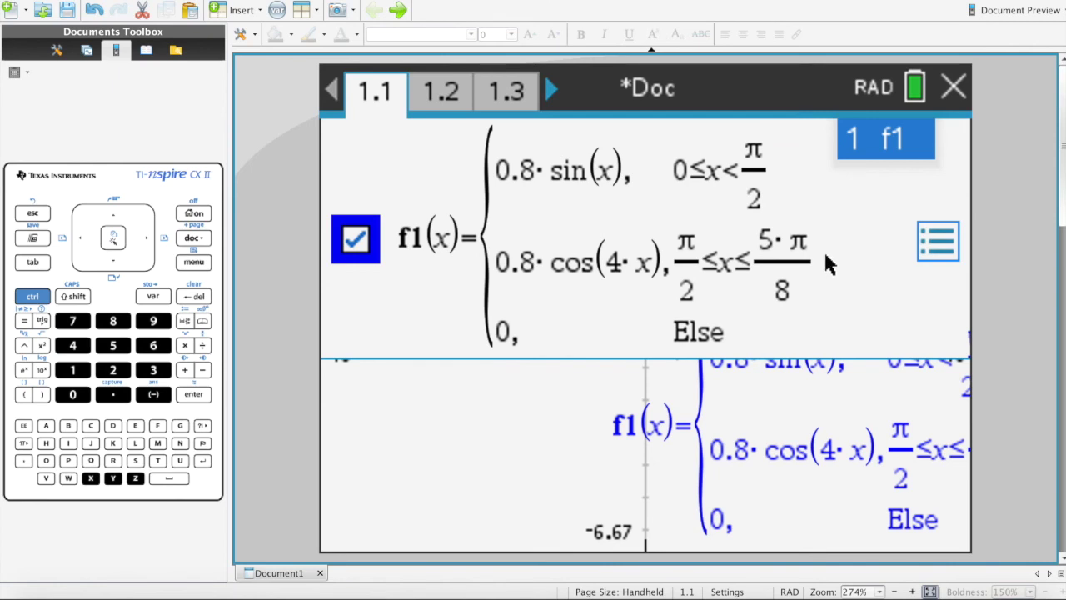
click(684, 264)
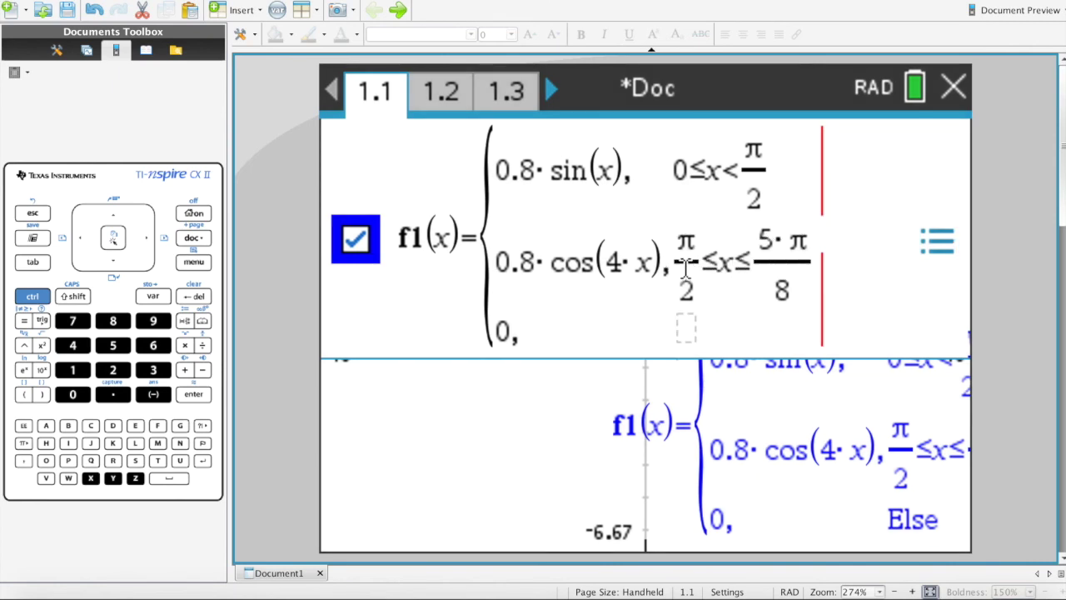
key(Left)
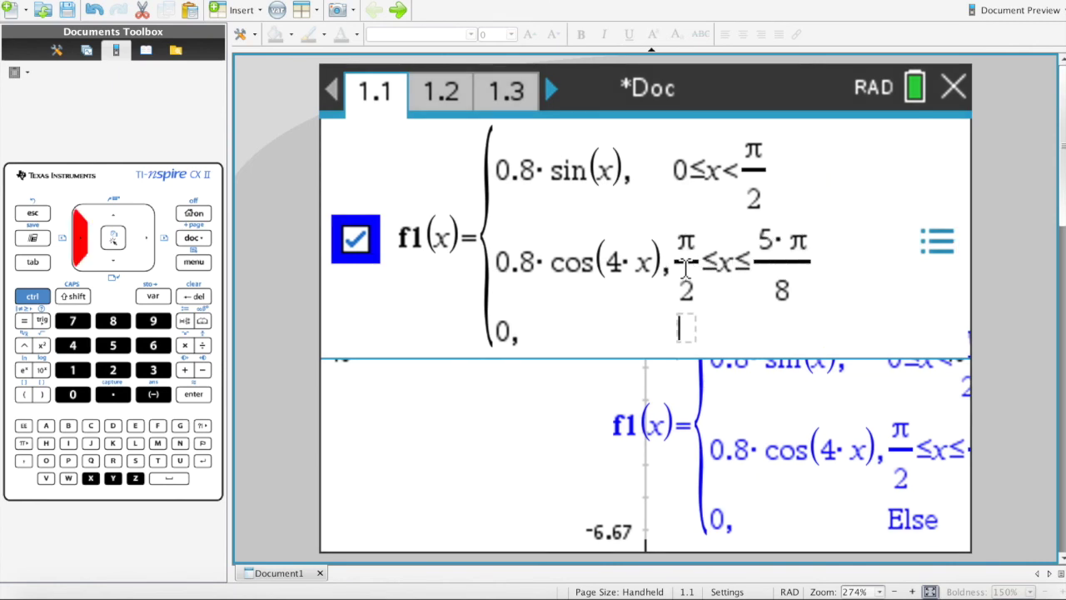
click(833, 250)
key(shift+Left)
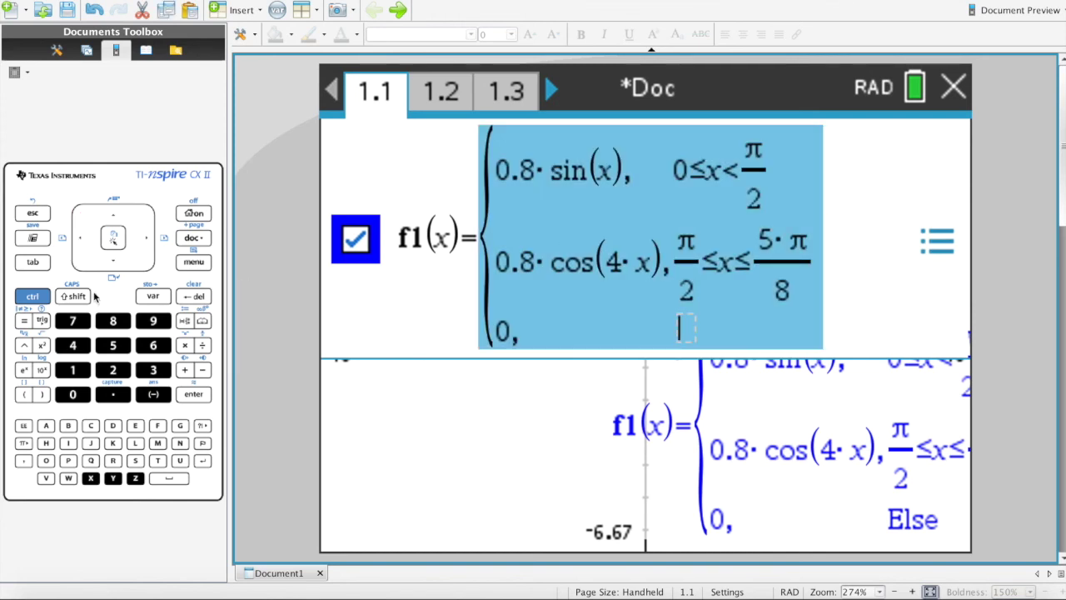
click(33, 296)
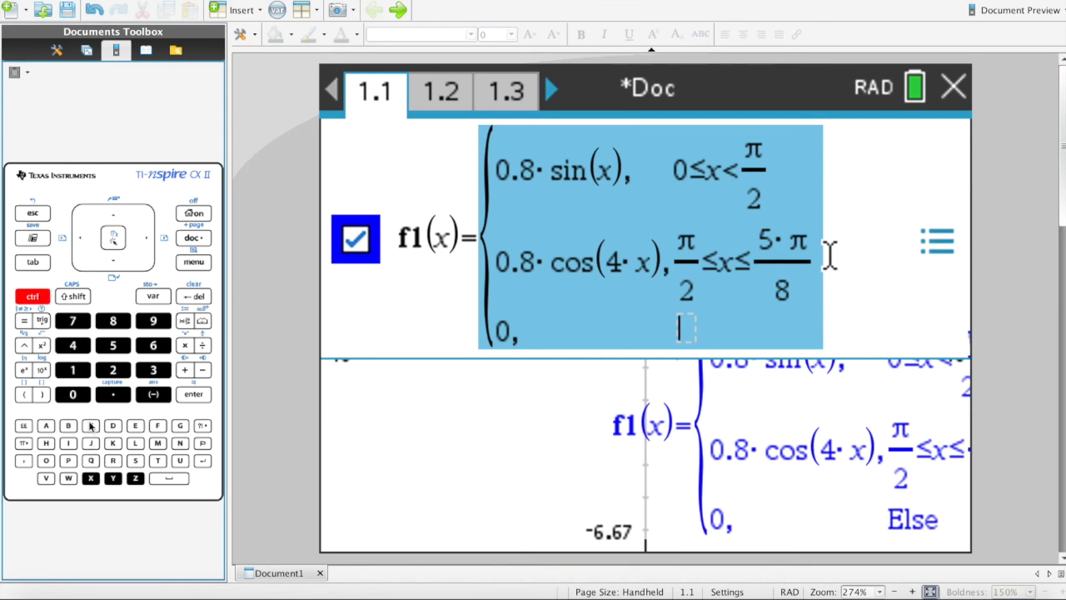
click(91, 427)
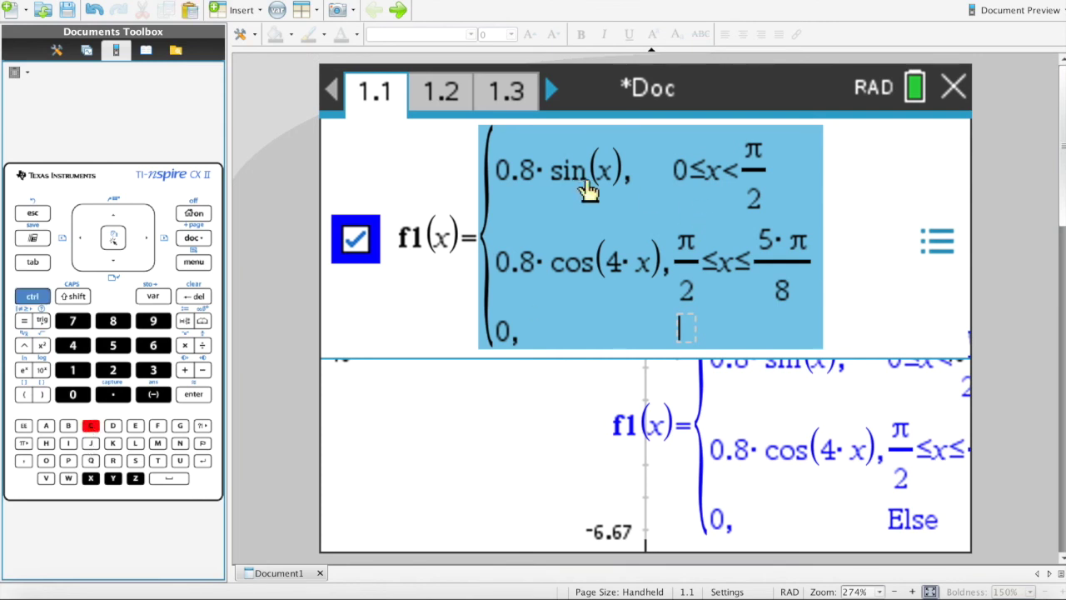
Paste the copied piecewise expression into the integrand of the integral on page 1.2
click(443, 98)
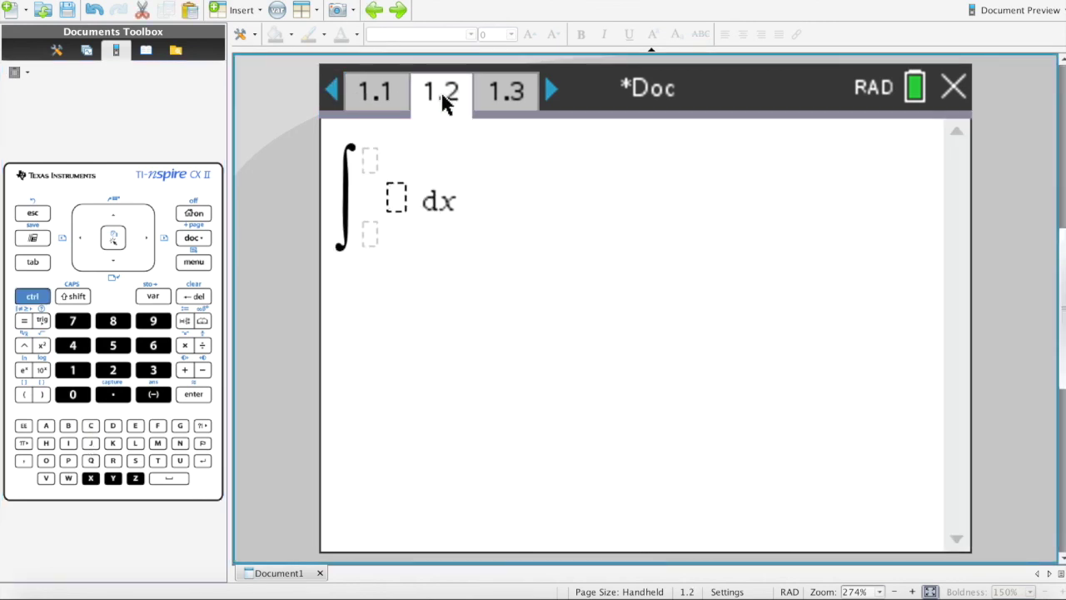
click(32, 297)
click(46, 479)
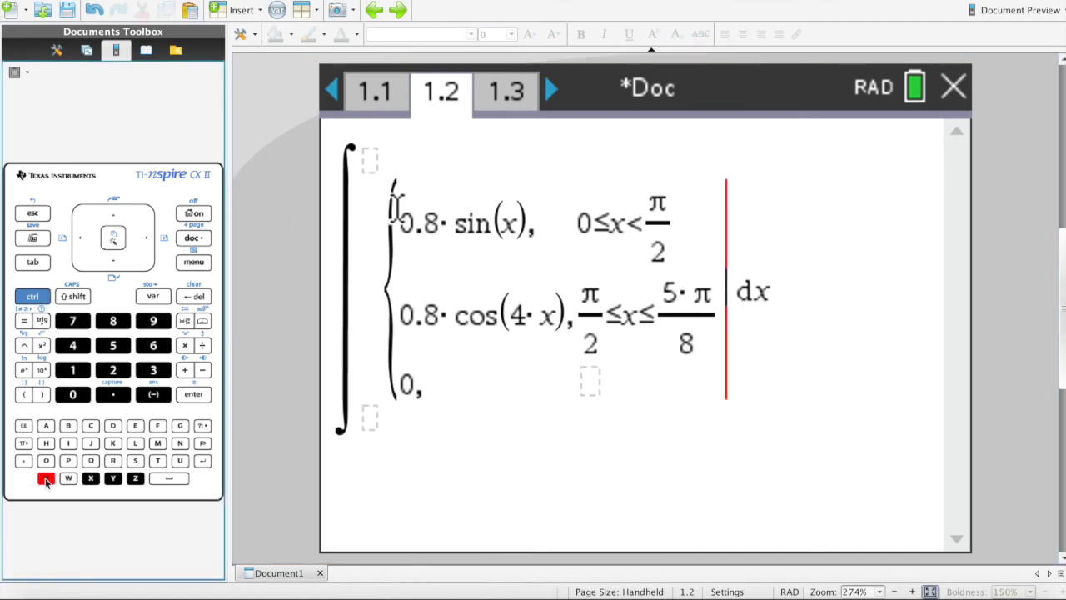
Set the integral's lower limit to 0 and upper limit to the stacked fraction 5π/8, and evaluate it
click(370, 424)
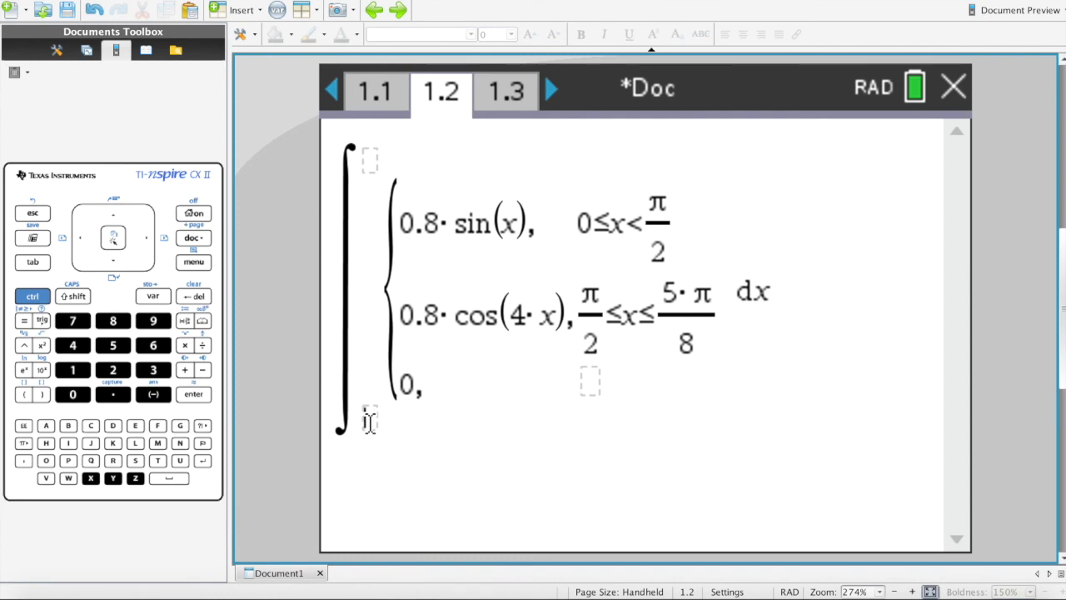
text(0)
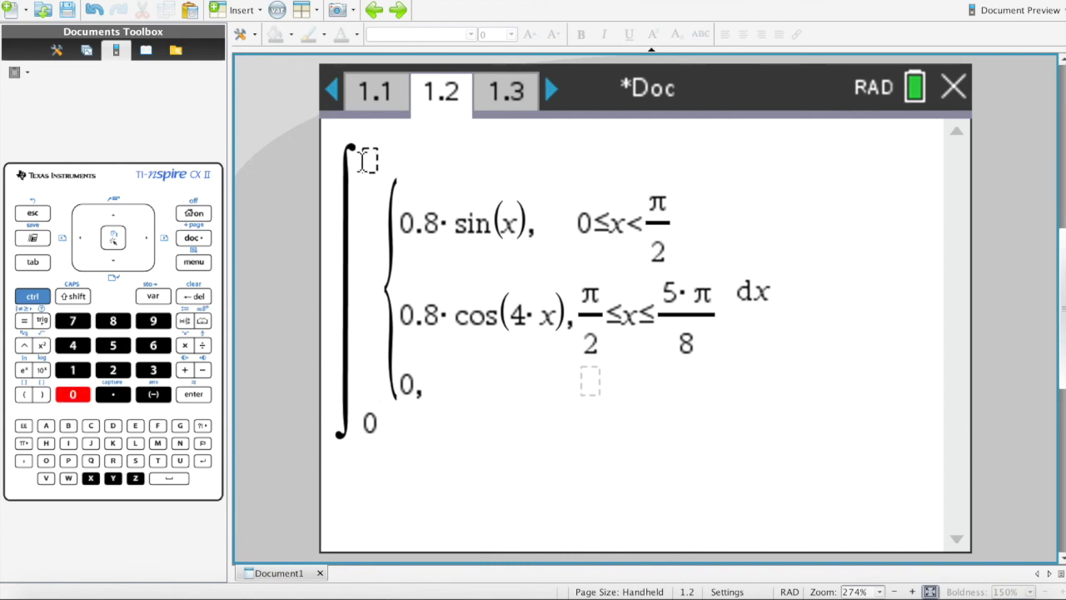
click(364, 160)
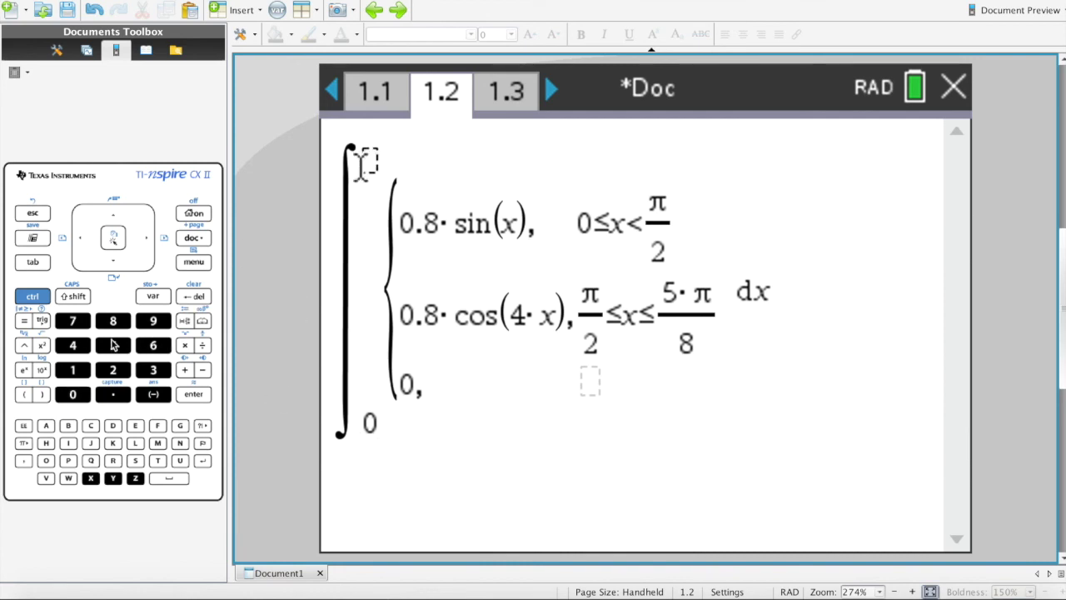
click(185, 322)
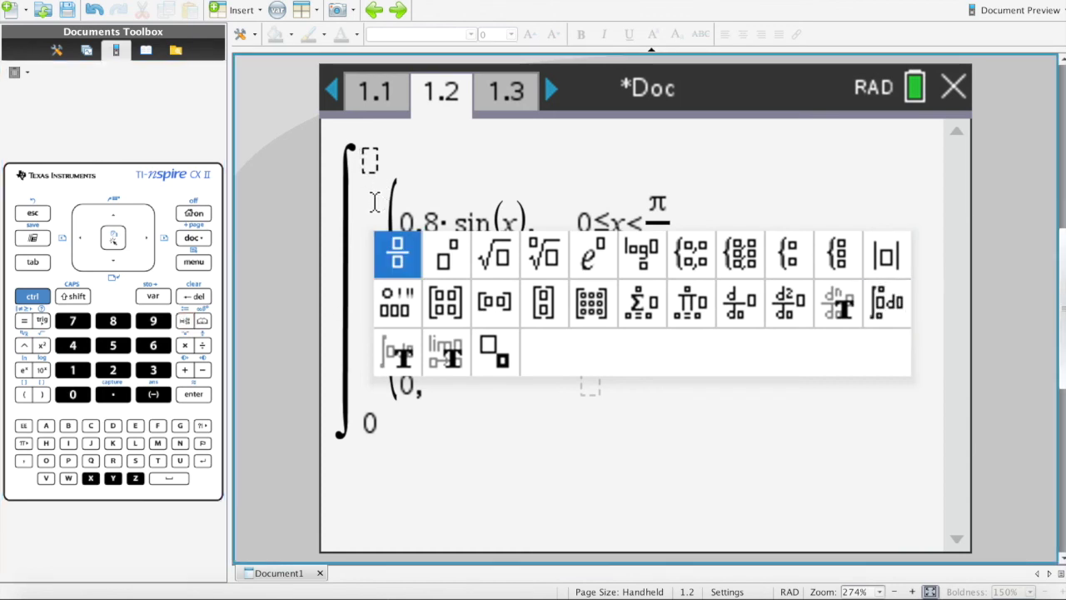
click(395, 250)
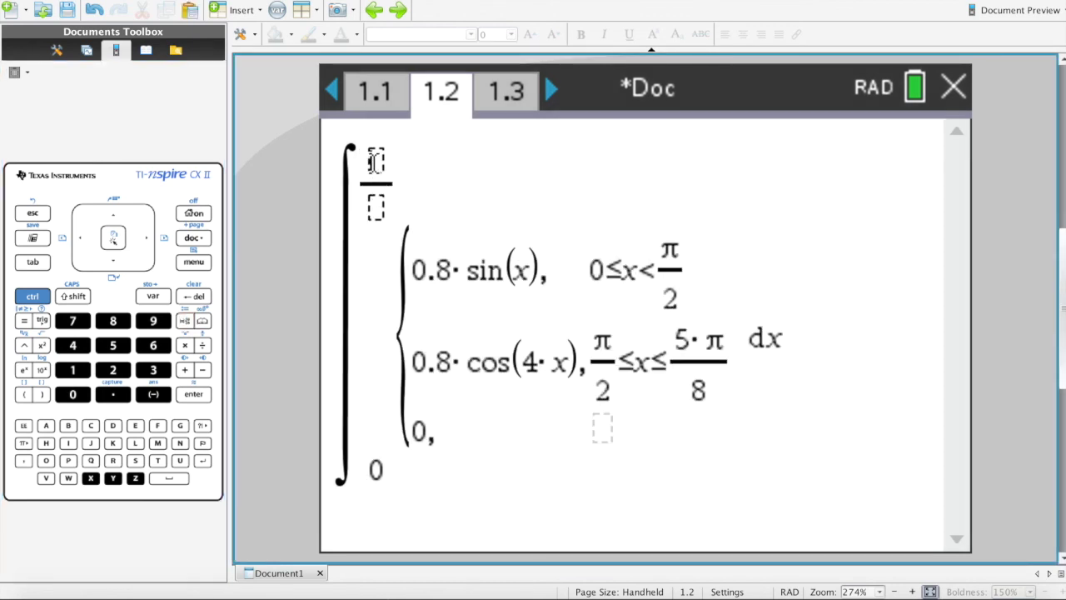
text(5)
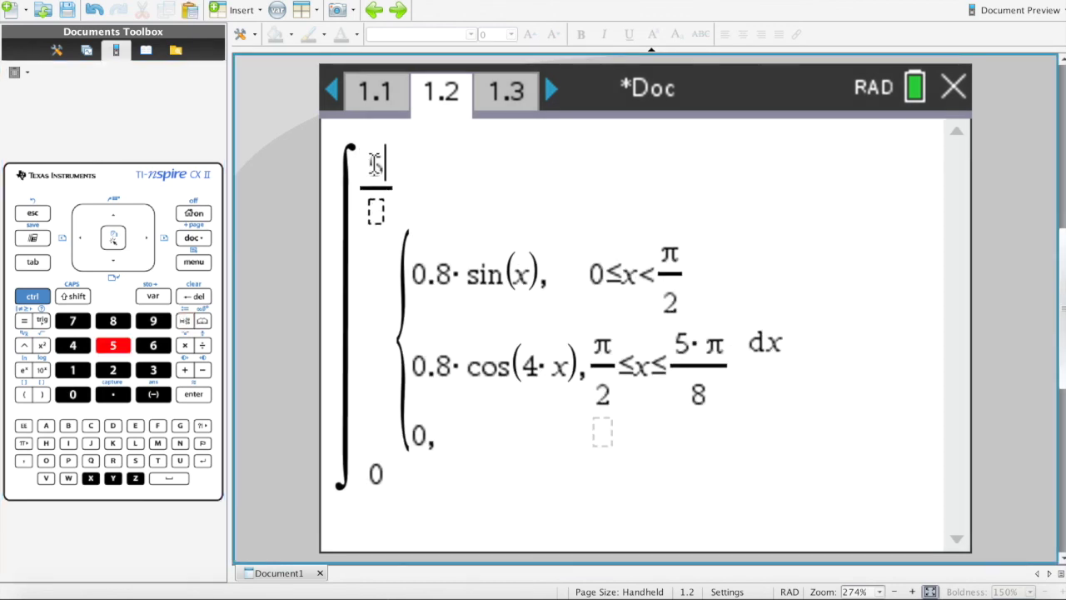
click(23, 444)
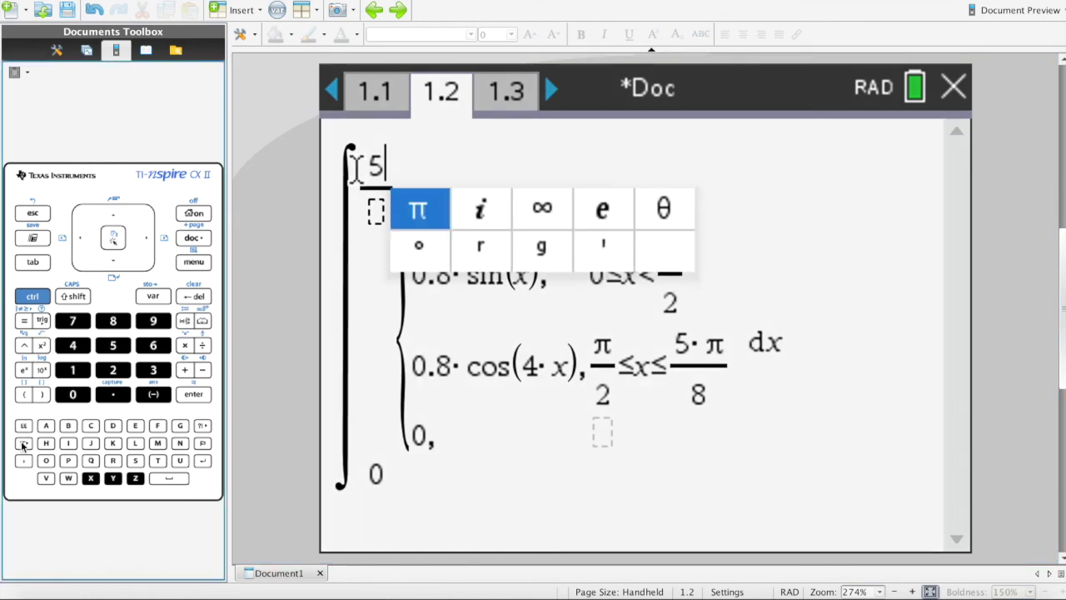
click(417, 215)
click(380, 210)
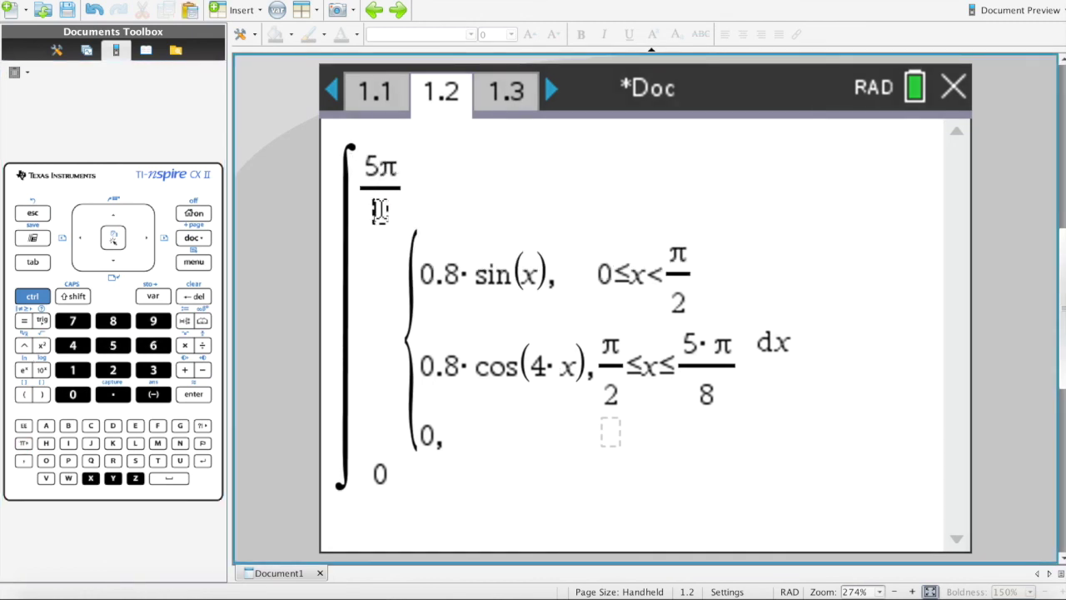
text(8)
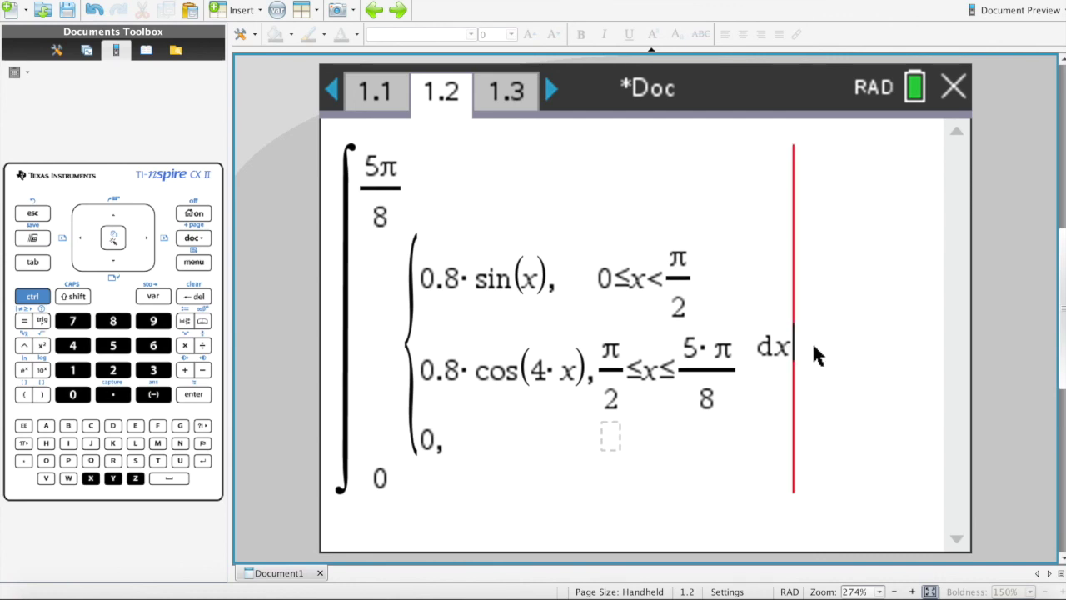
key(Return)
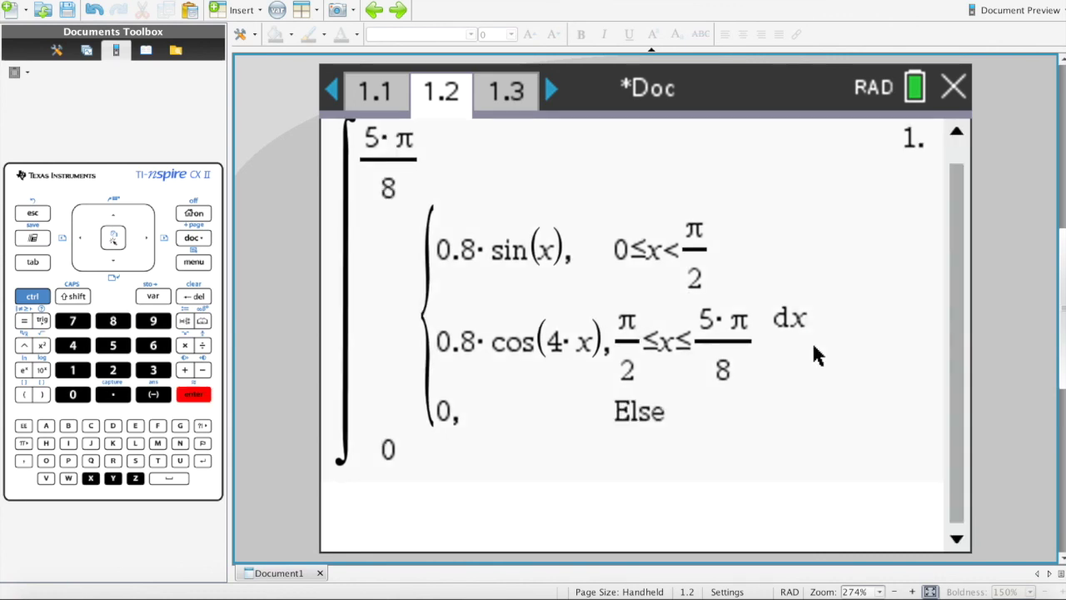
Recall the definite integral from 0 to 5π/8 from the calculation history into the current entry line
double_click(549, 342)
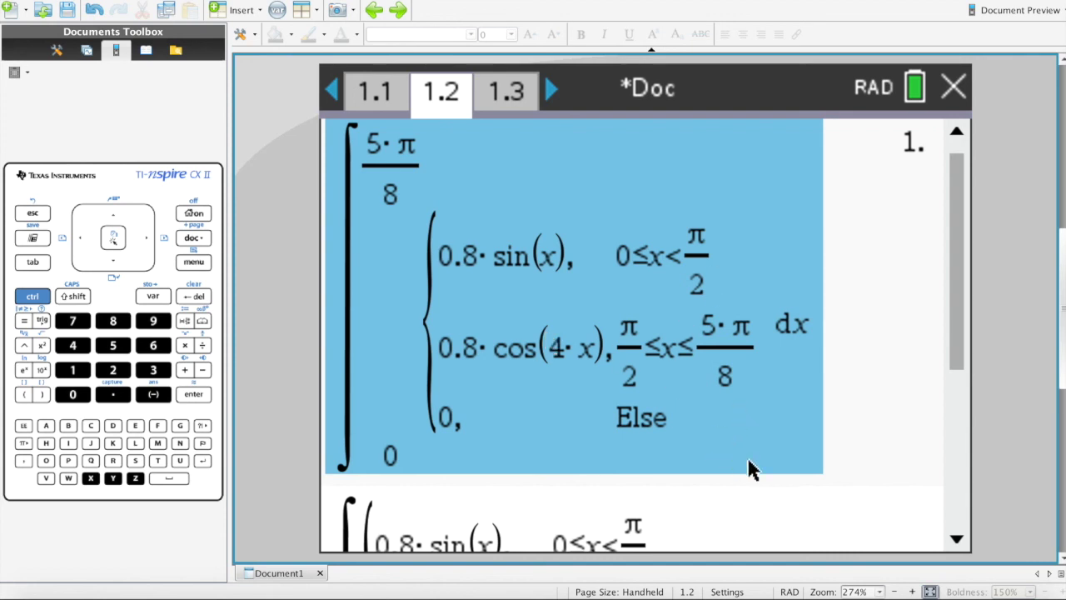
key(Down)
key(Down)
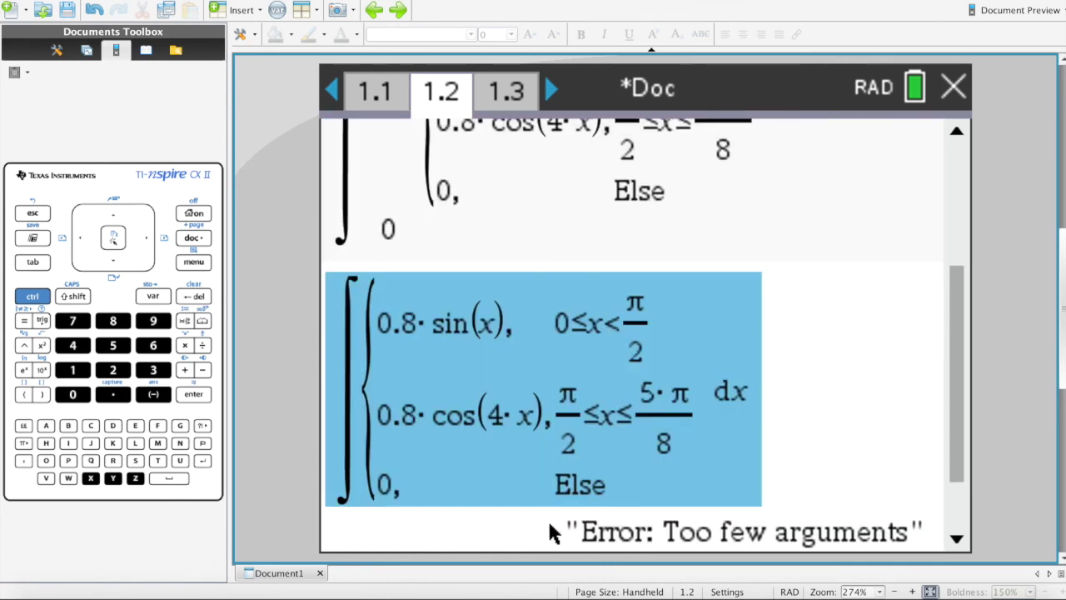
key(Up)
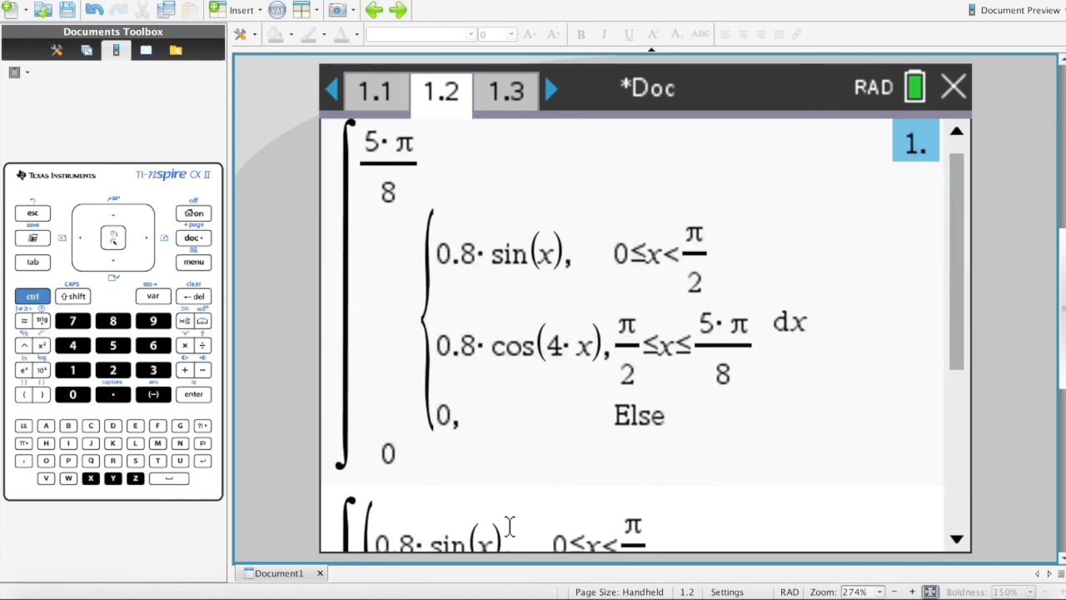
key(Down)
key(Up)
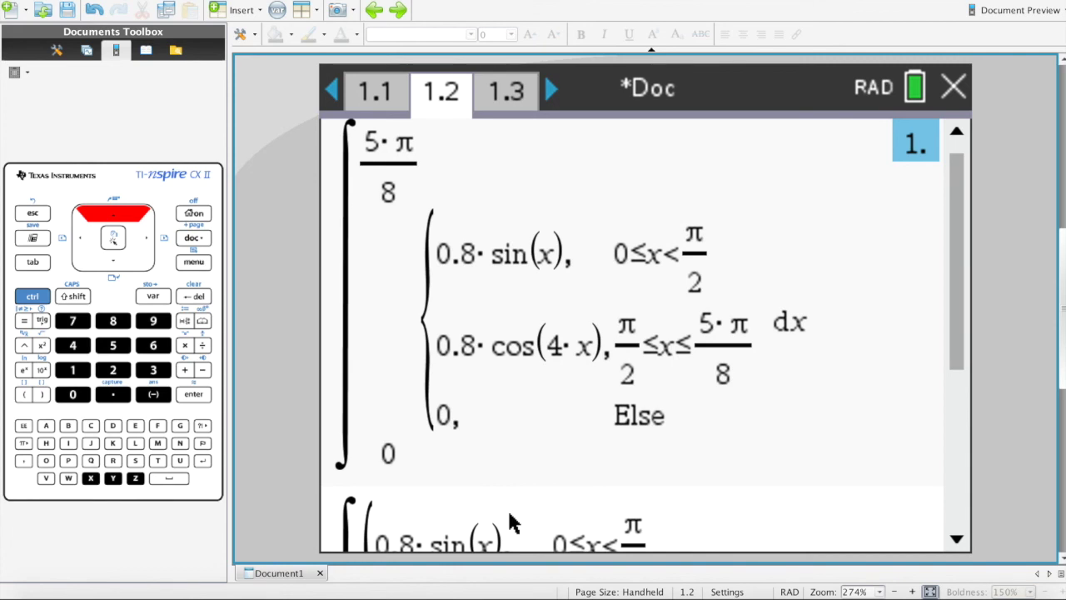
key(Down)
key(Up)
key(Up)
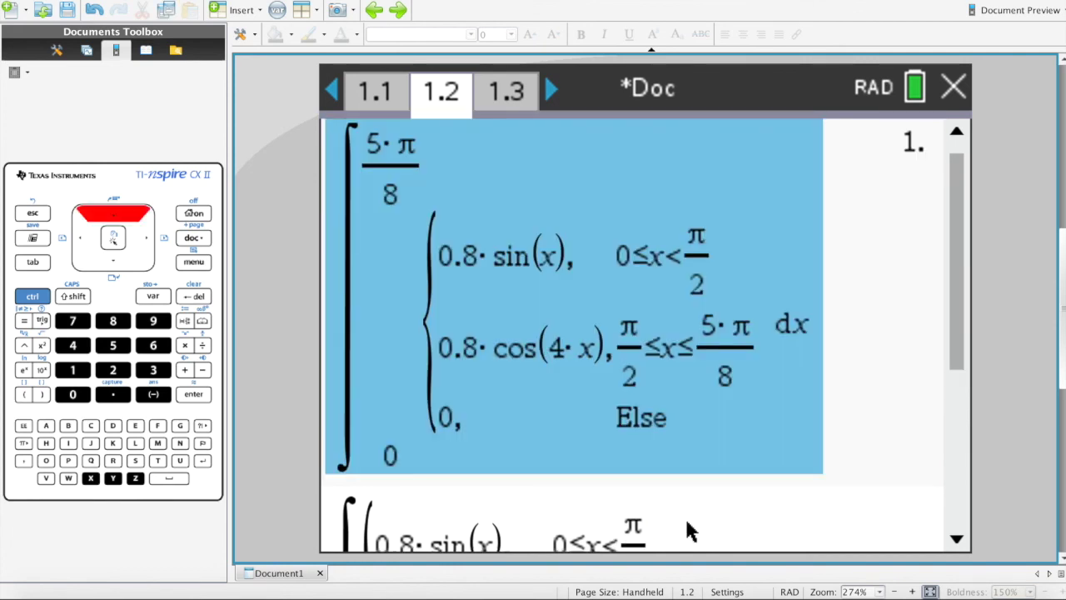
key(Return)
Change the recalled integral's lower limit to 1.2 and upper limit to 1.8, and evaluate it
click(390, 525)
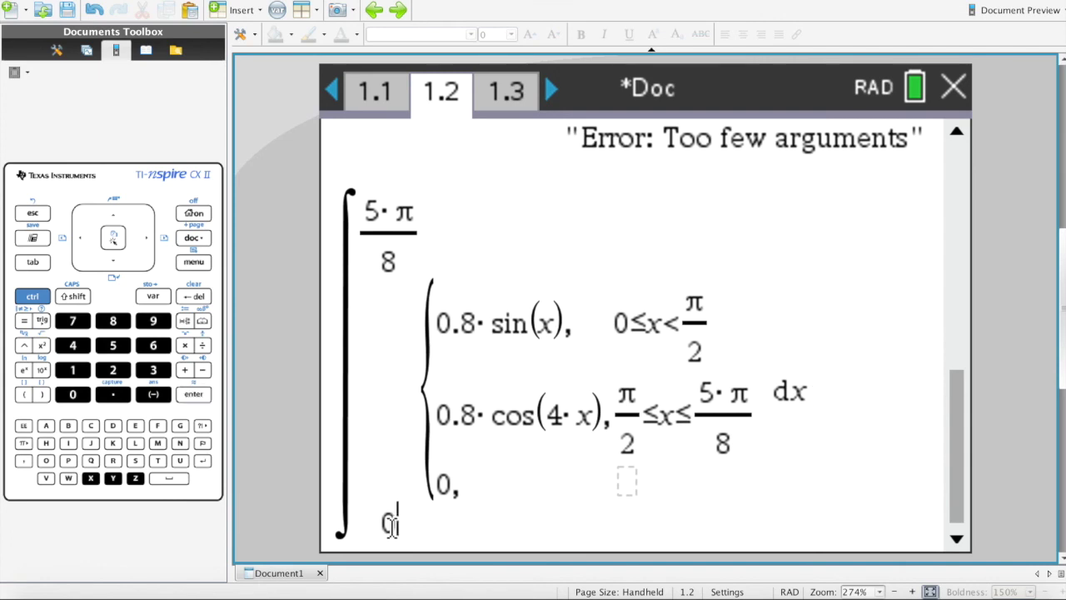
key(BackSpace)
text(1.2)
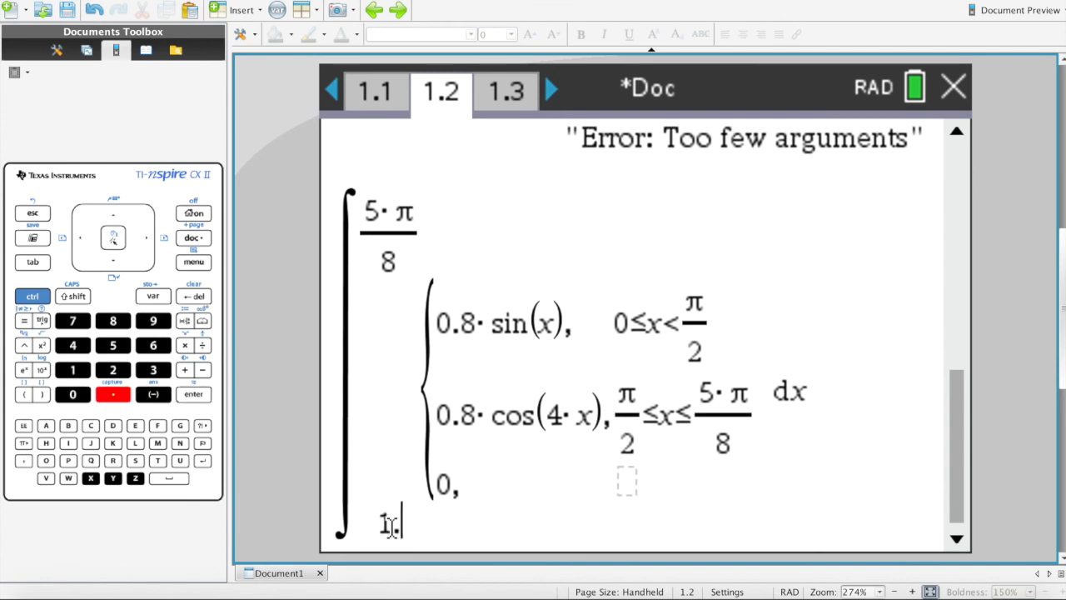
click(418, 230)
key(shift+Left)
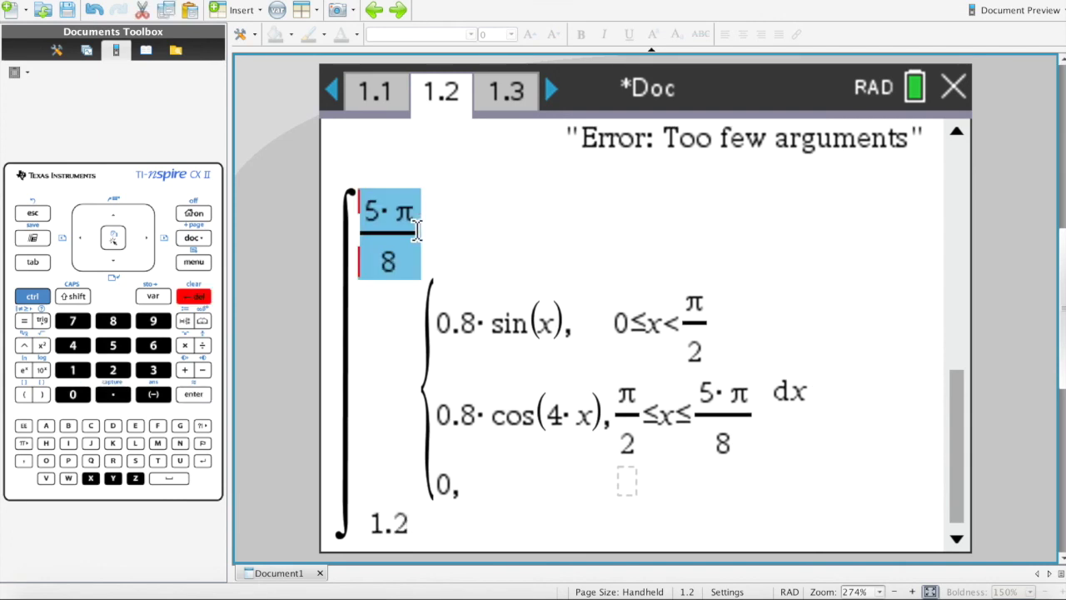
text(1.8)
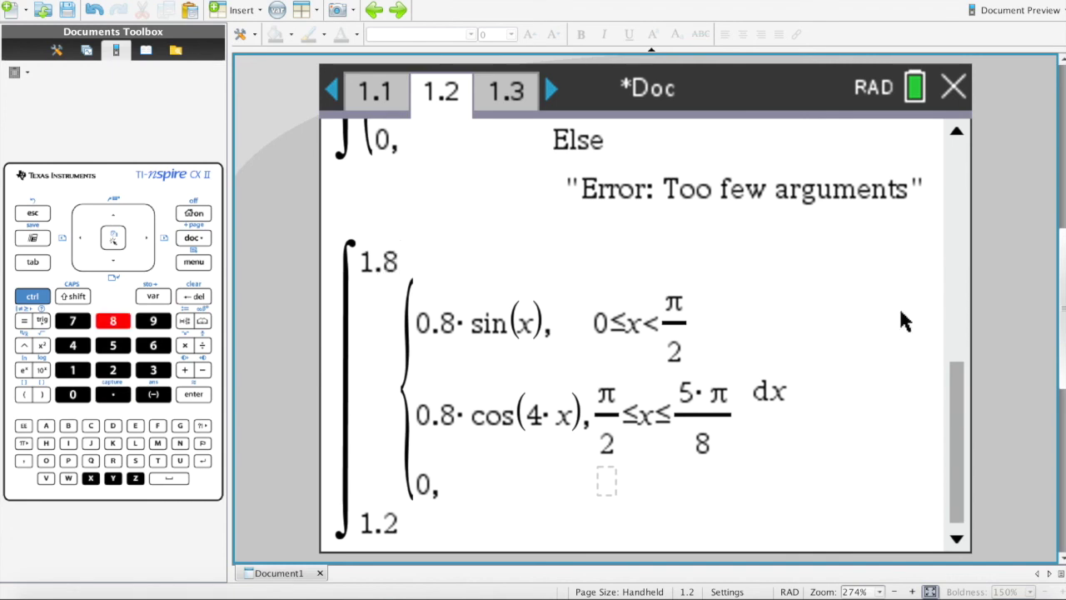
key(Return)
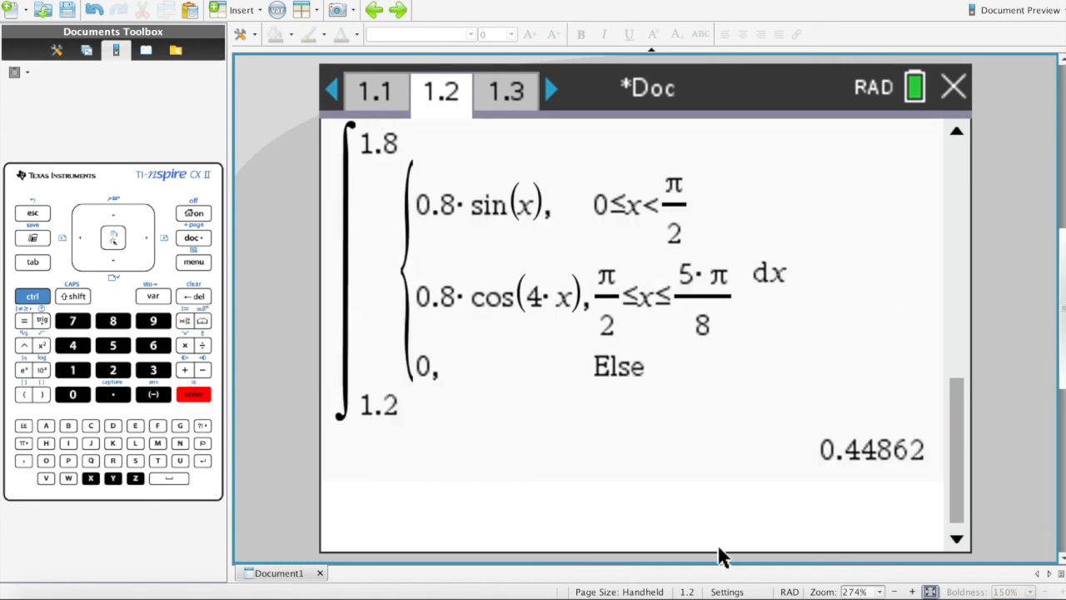